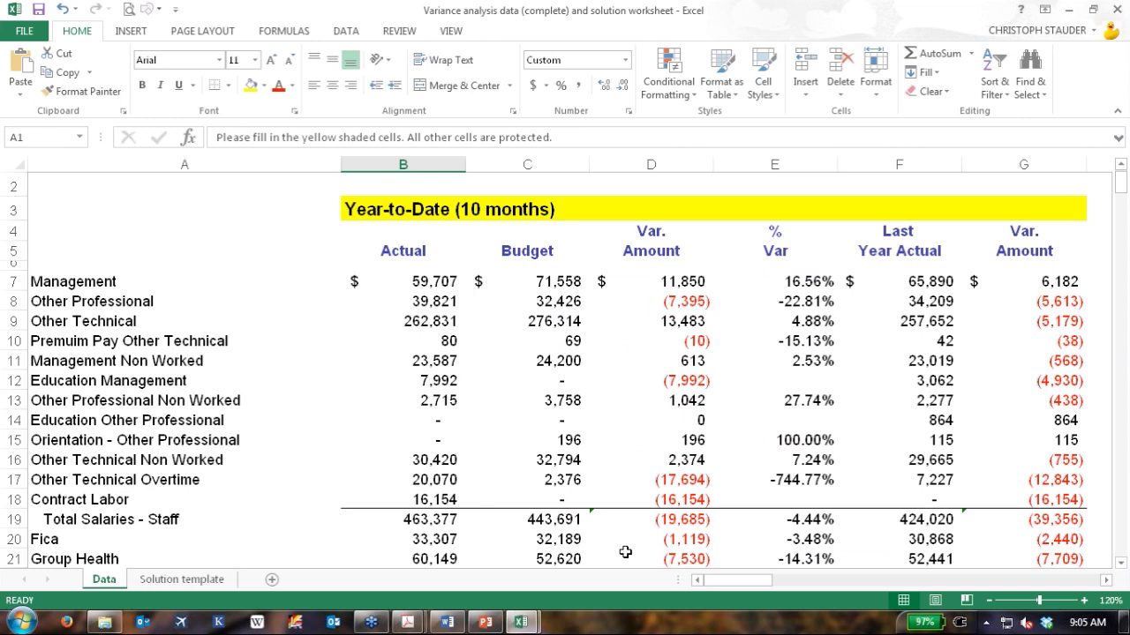
- Examine the year-to-date salary and benefit lines down to the highlighted Total Labor Cost variance on the Data sheet
left_click(989, 602)
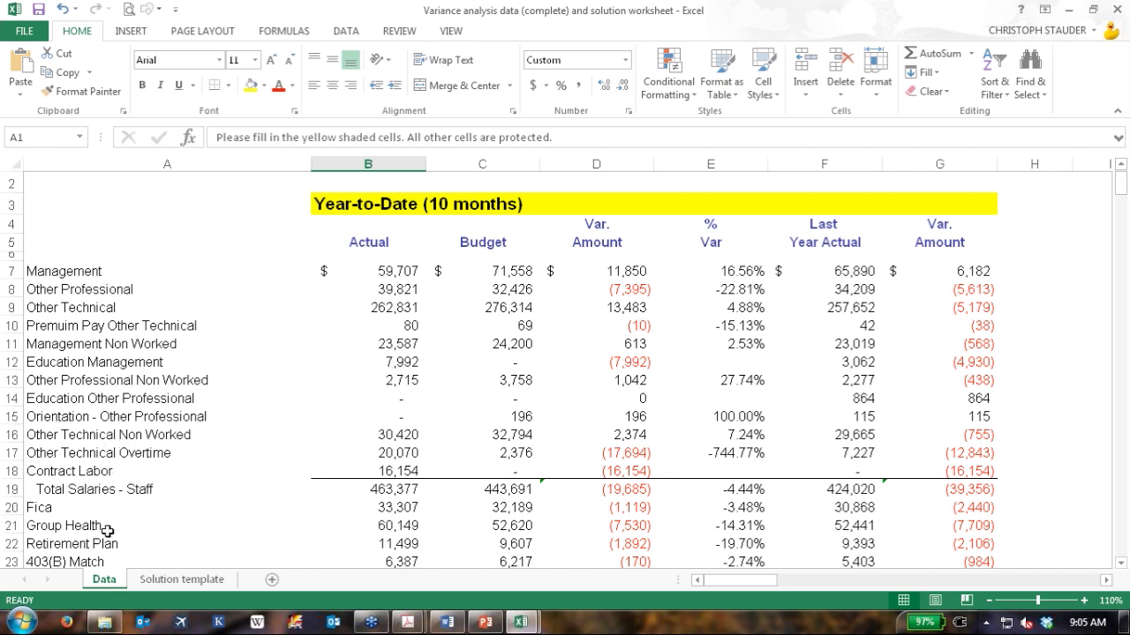
scroll(150, 468, "down", 1)
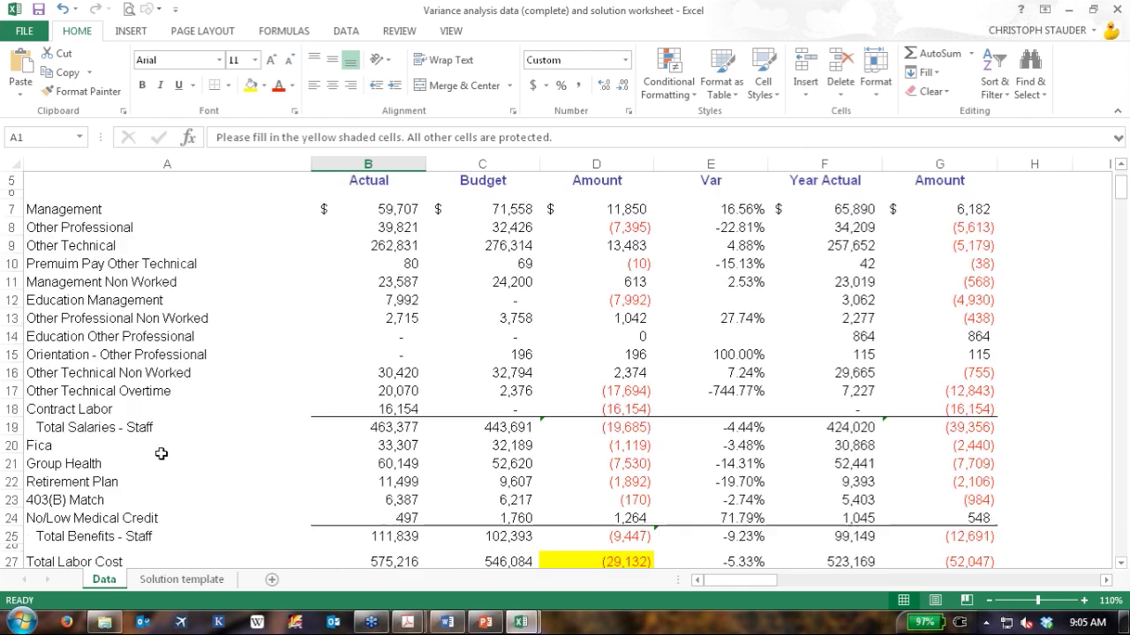
scroll(162, 454, "up", 1)
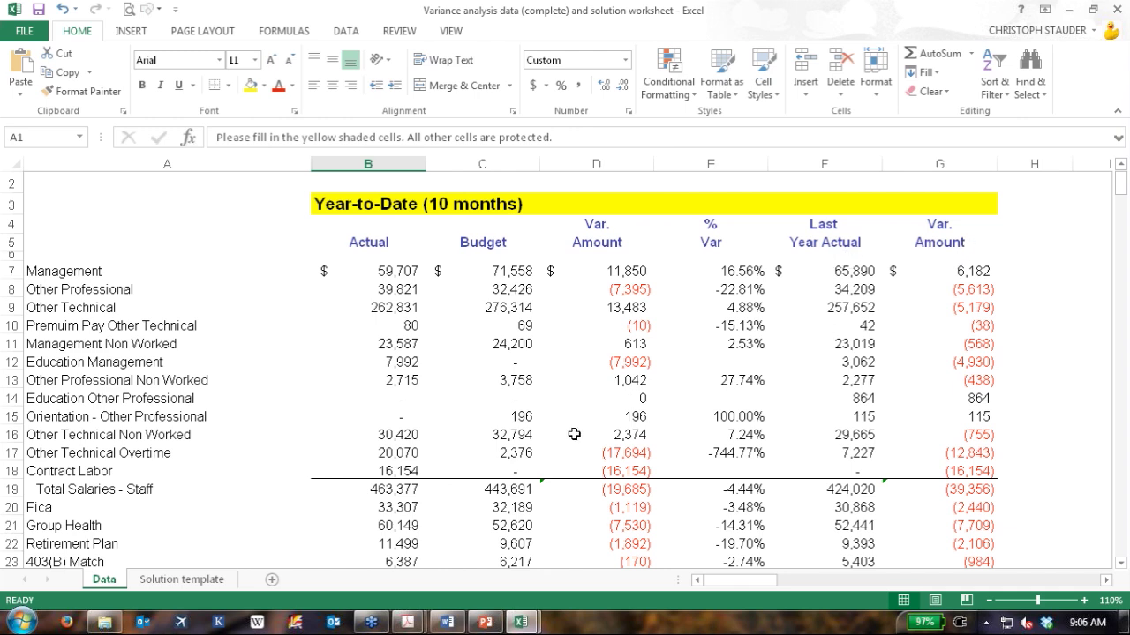
scroll(569, 433, "down", 4)
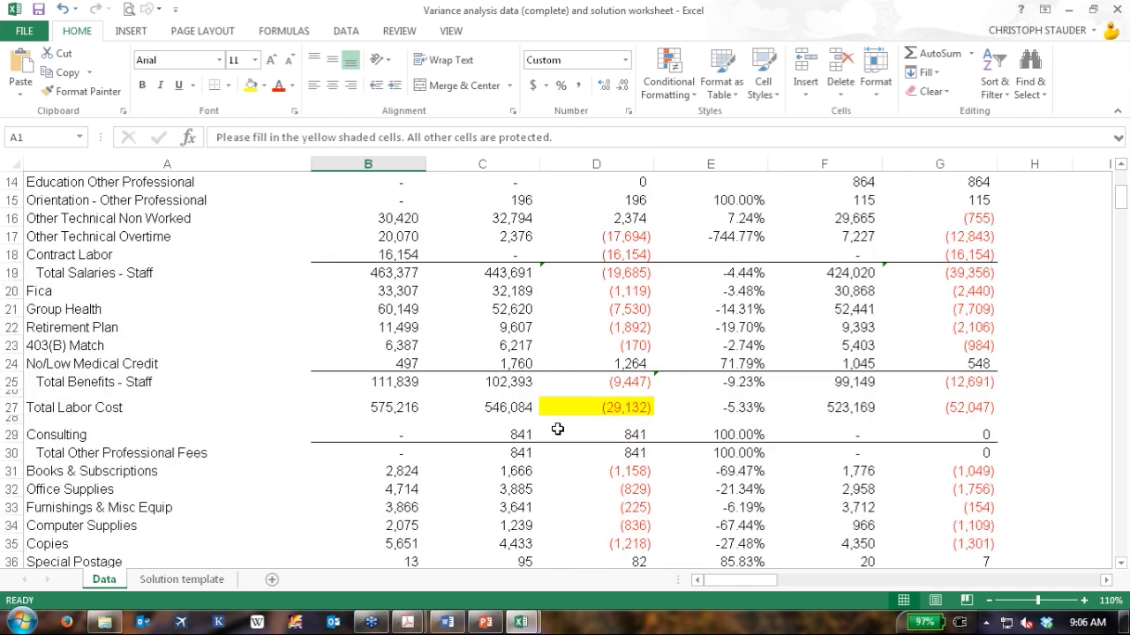
scroll(558, 429, "down", 1)
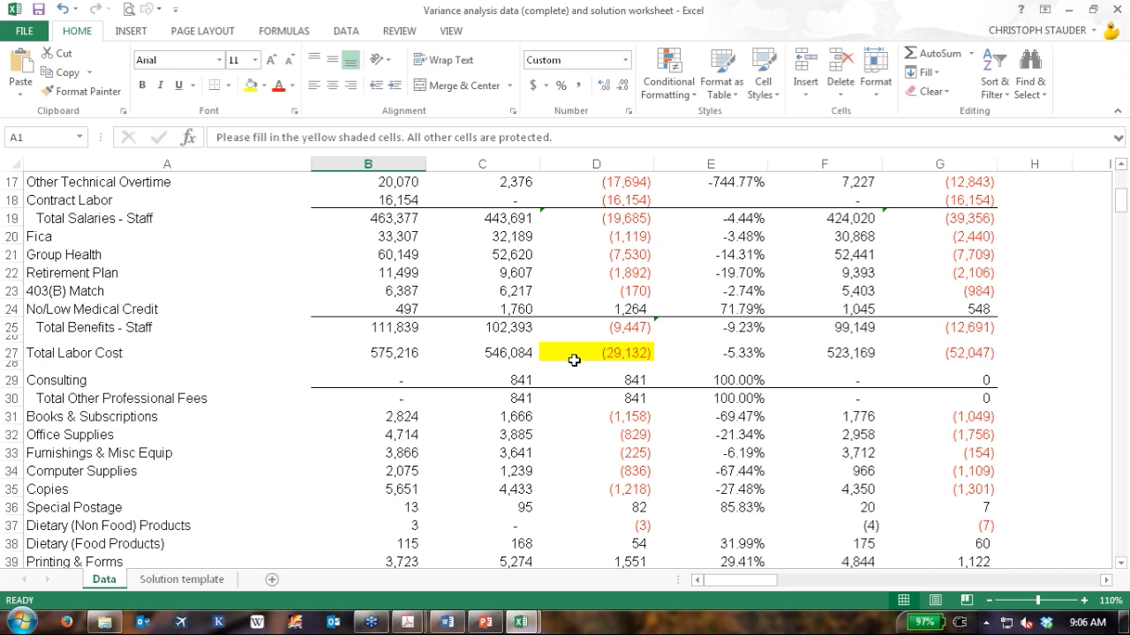
scroll(576, 362, "up", 5)
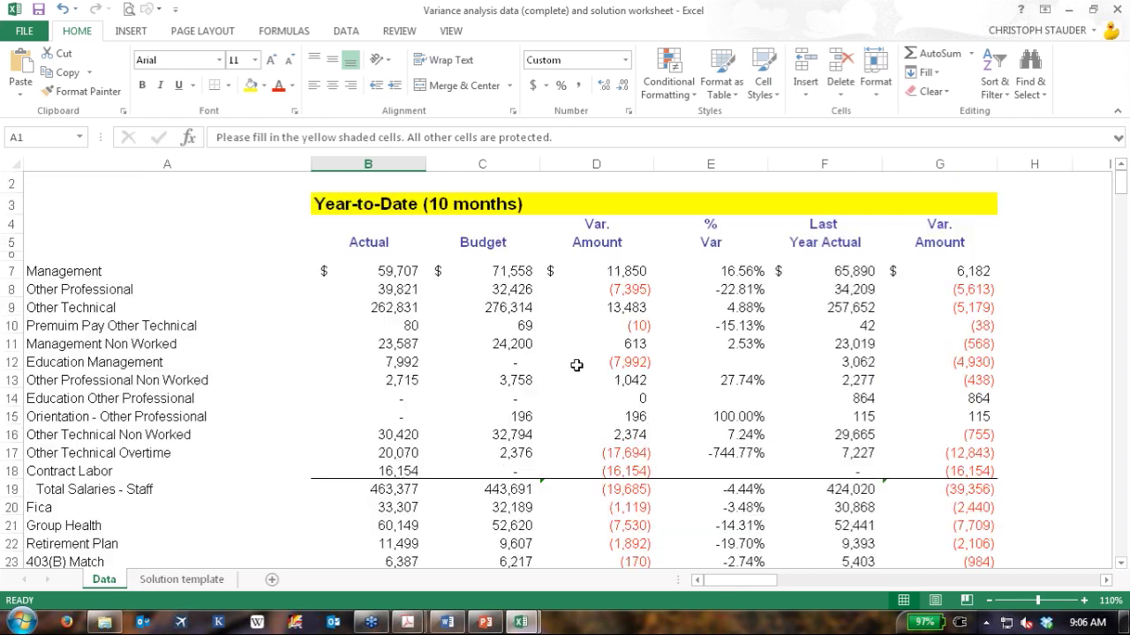
scroll(609, 300, "up", 1)
scroll(618, 317, "down", 4)
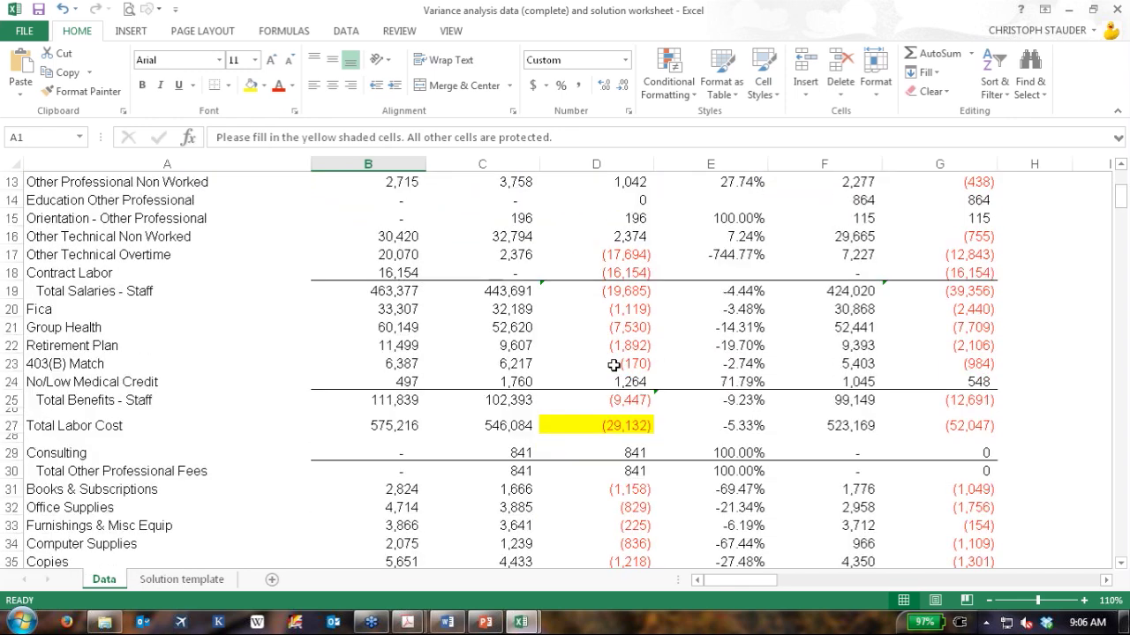
scroll(613, 364, "down", 1)
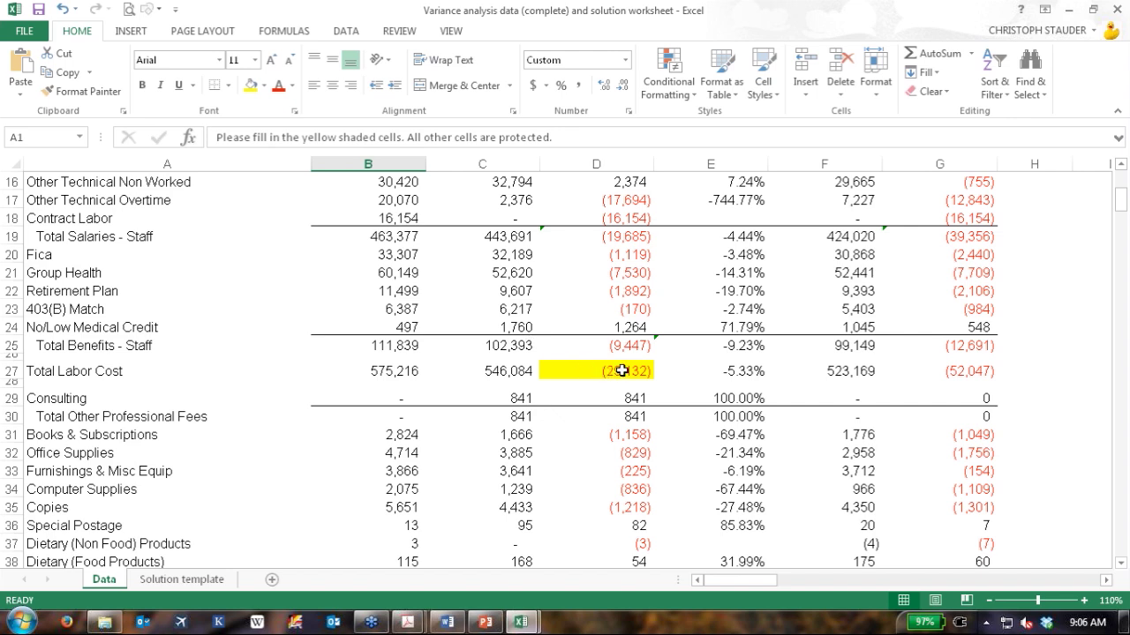
scroll(618, 371, "up", 5)
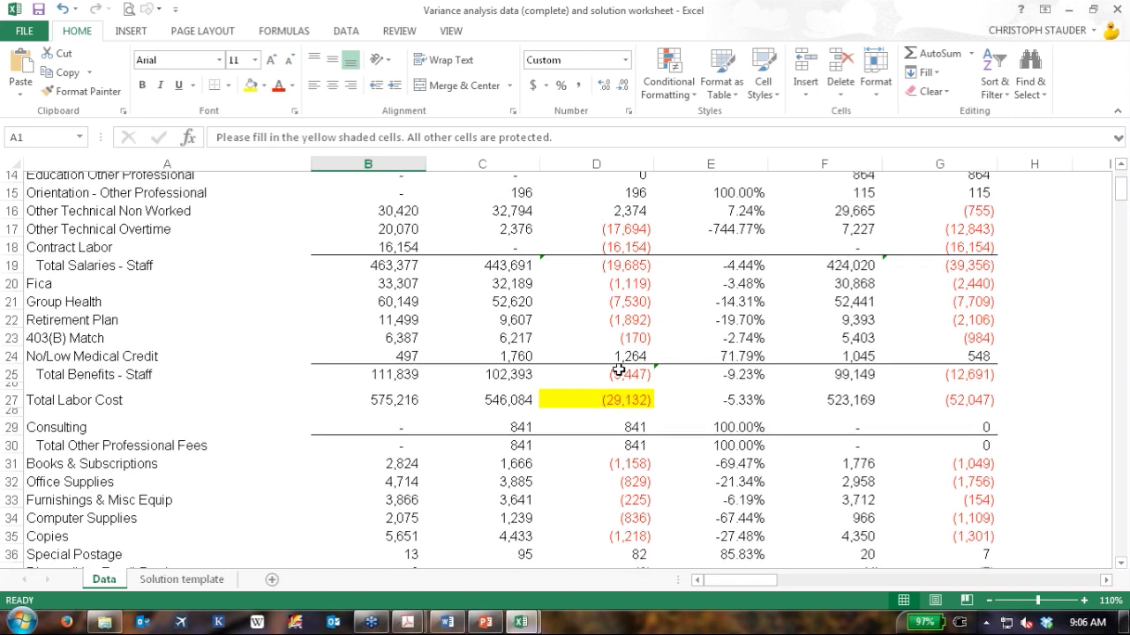
scroll(608, 374, "down", 3)
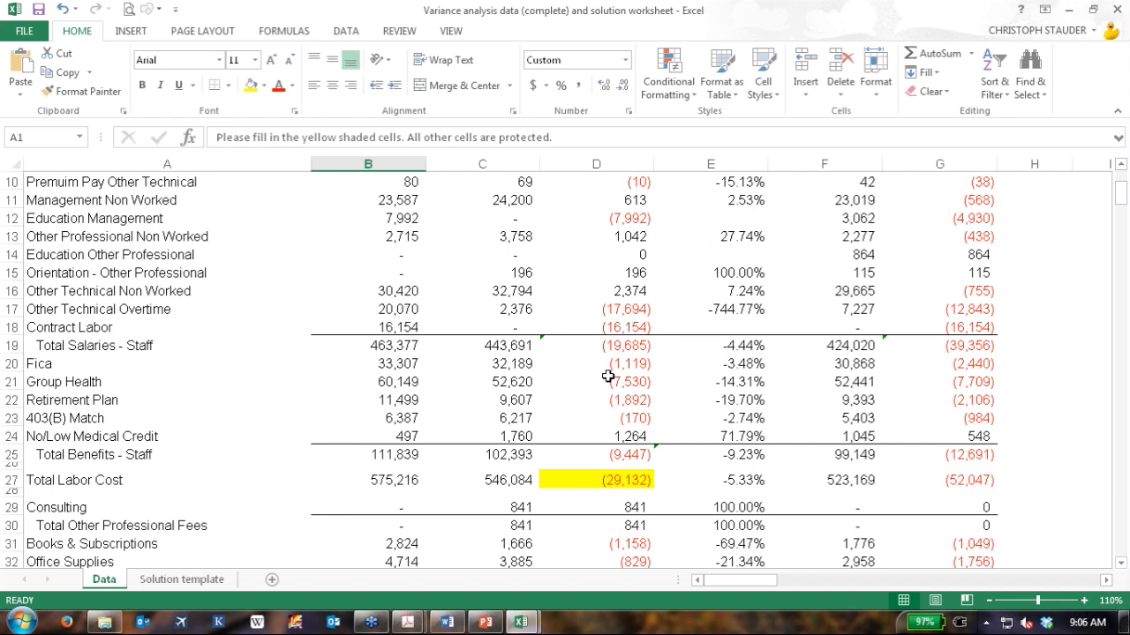
scroll(608, 376, "down", 1)
scroll(570, 374, "up", 4)
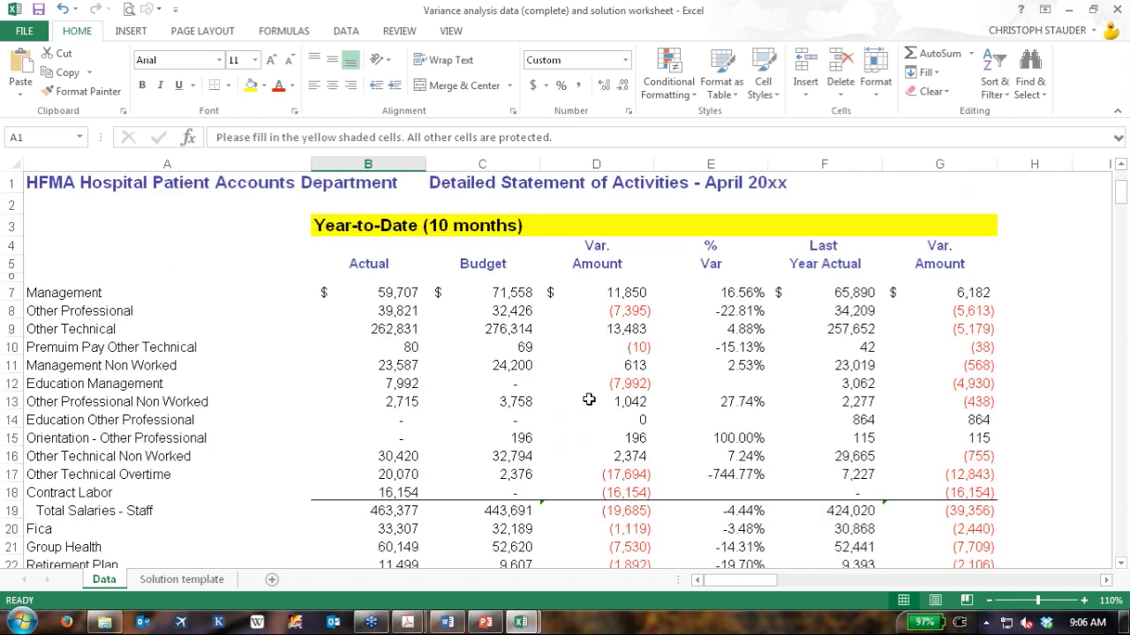
scroll(590, 401, "down", 3)
scroll(590, 400, "down", 1)
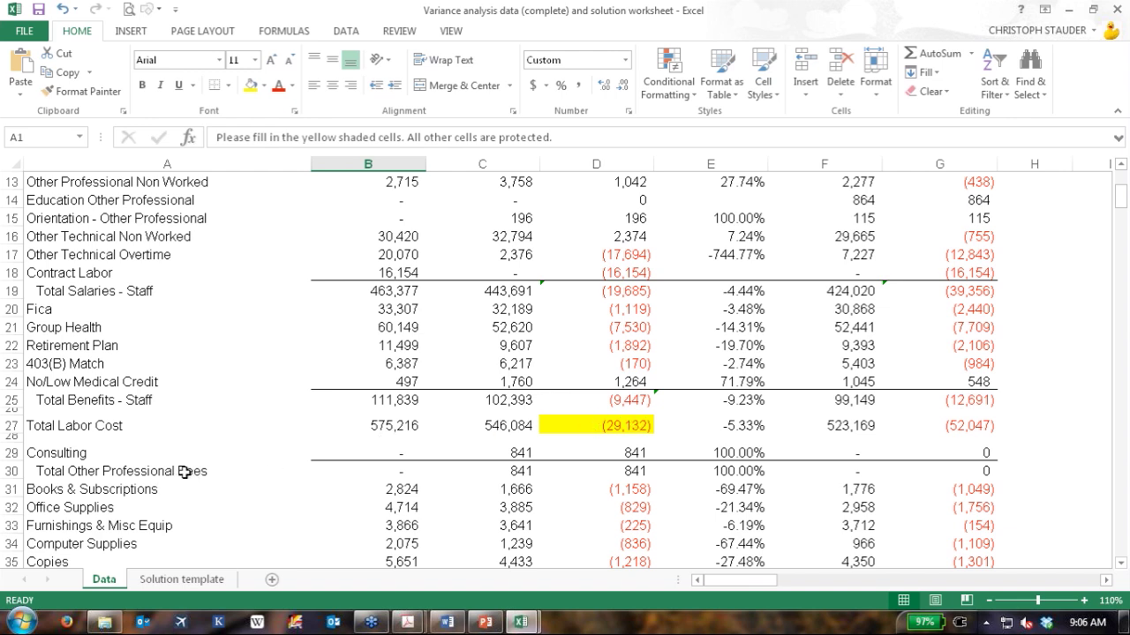
- Examine the nonlabor lines, from professional fees and supplies through purchased services to Total Operating Expense and Total Volumes
scroll(188, 472, "down", 1)
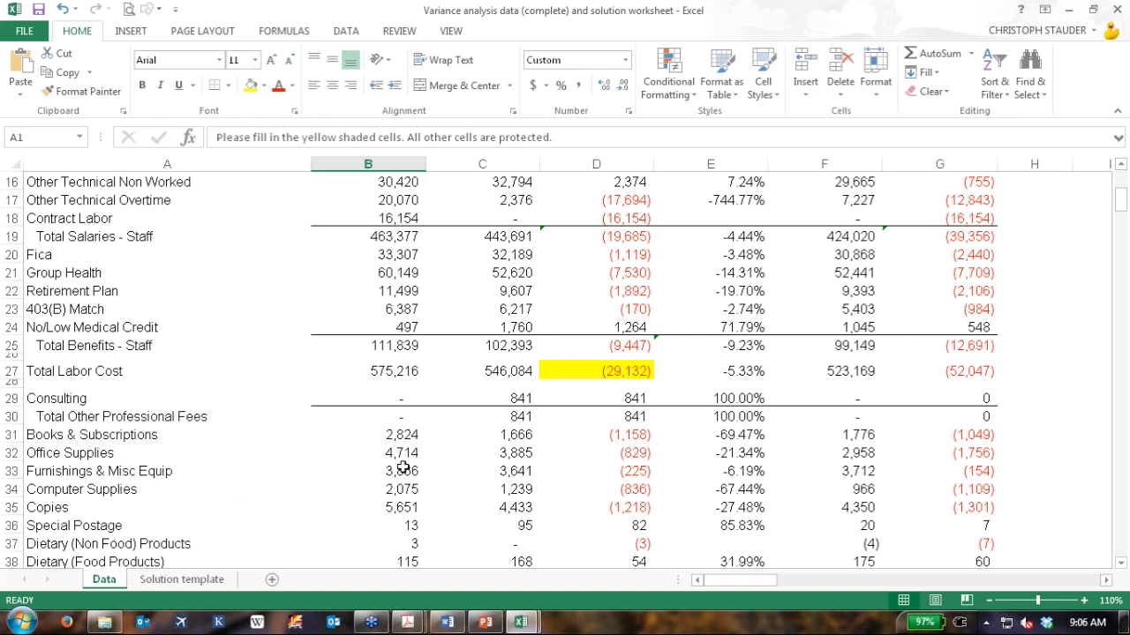
scroll(403, 467, "down", 2)
scroll(403, 468, "down", 3)
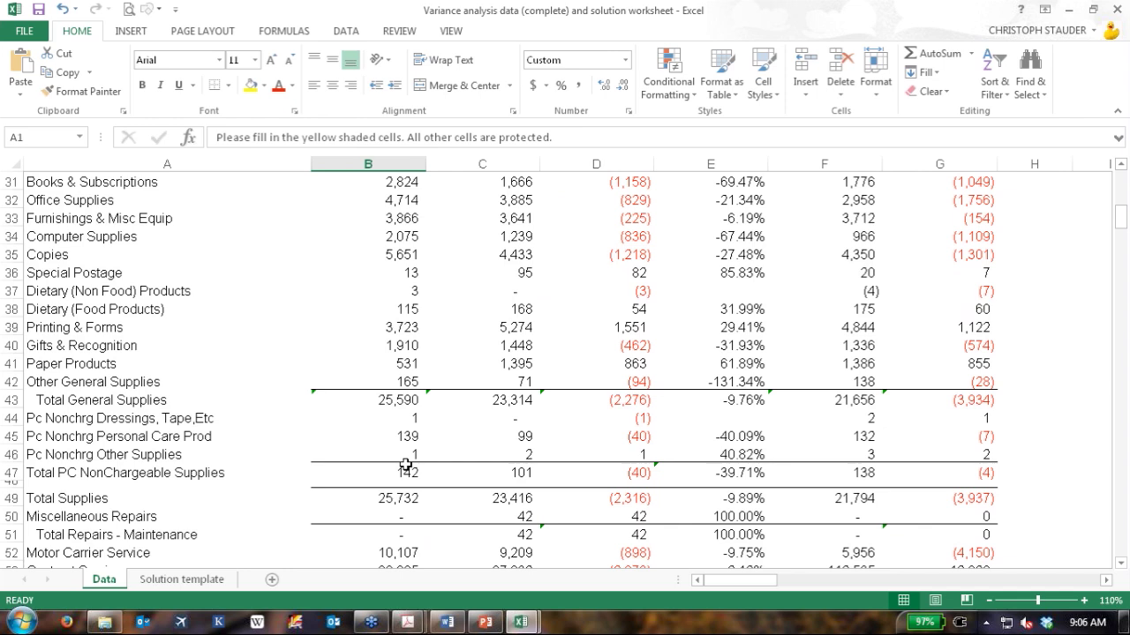
scroll(403, 463, "up", 2)
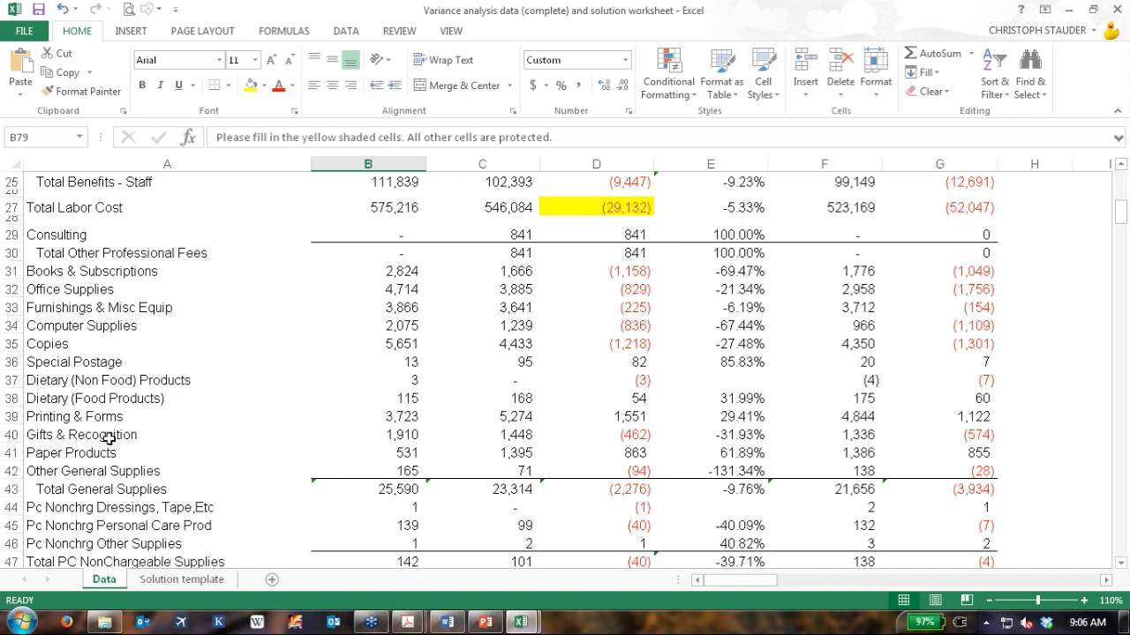
scroll(113, 455, "down", 3)
scroll(116, 461, "down", 5)
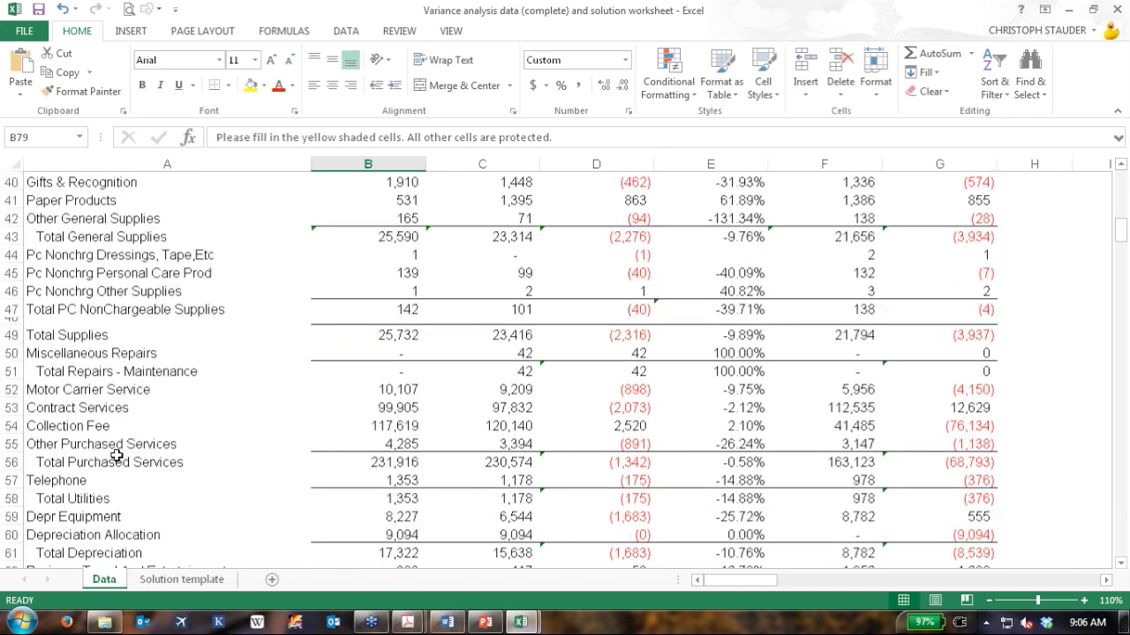
scroll(116, 450, "down", 6)
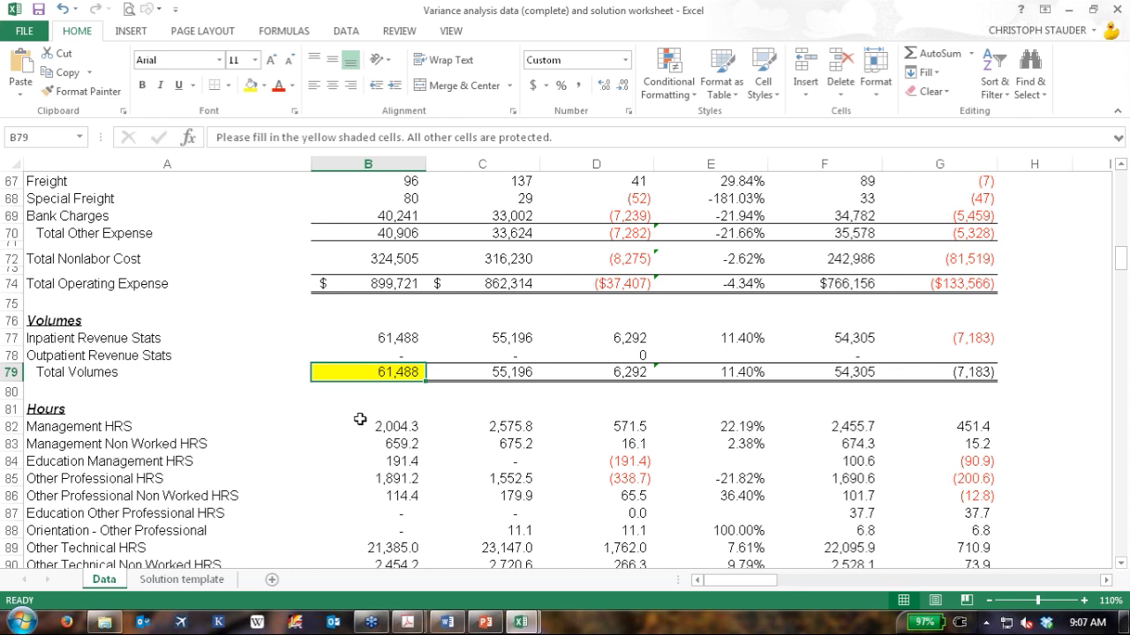
- Examine the Hours, FTE's and Performance Indicators sections of the Data sheet, including the highlighted hours and labor rates
scroll(371, 427, "down", 1)
scroll(370, 427, "down", 1)
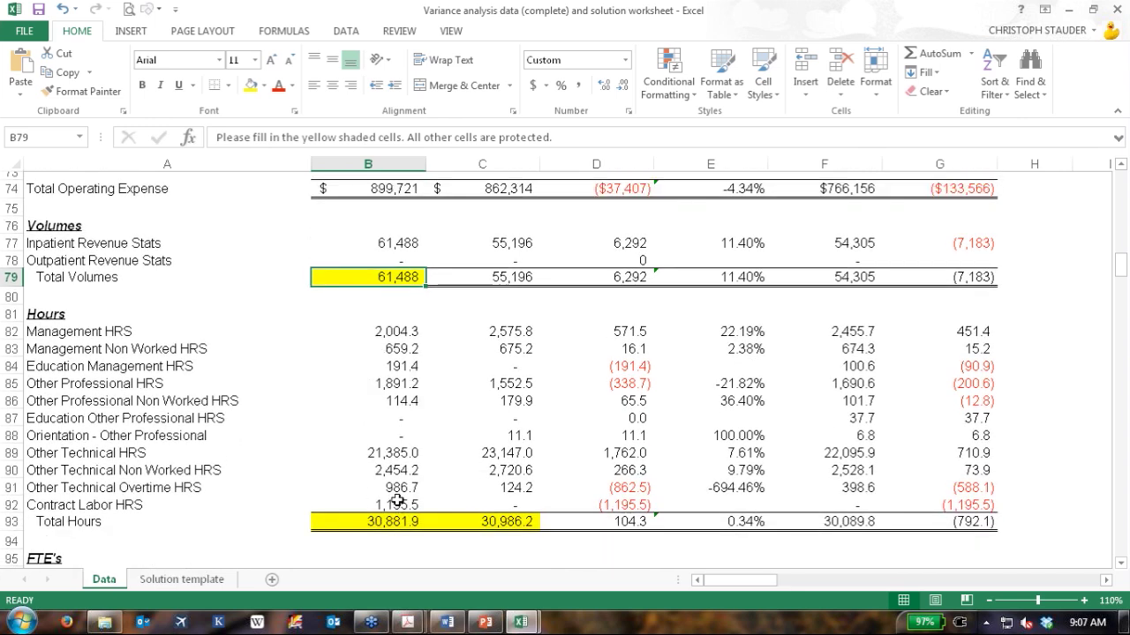
scroll(397, 503, "down", 1)
scroll(397, 507, "down", 1)
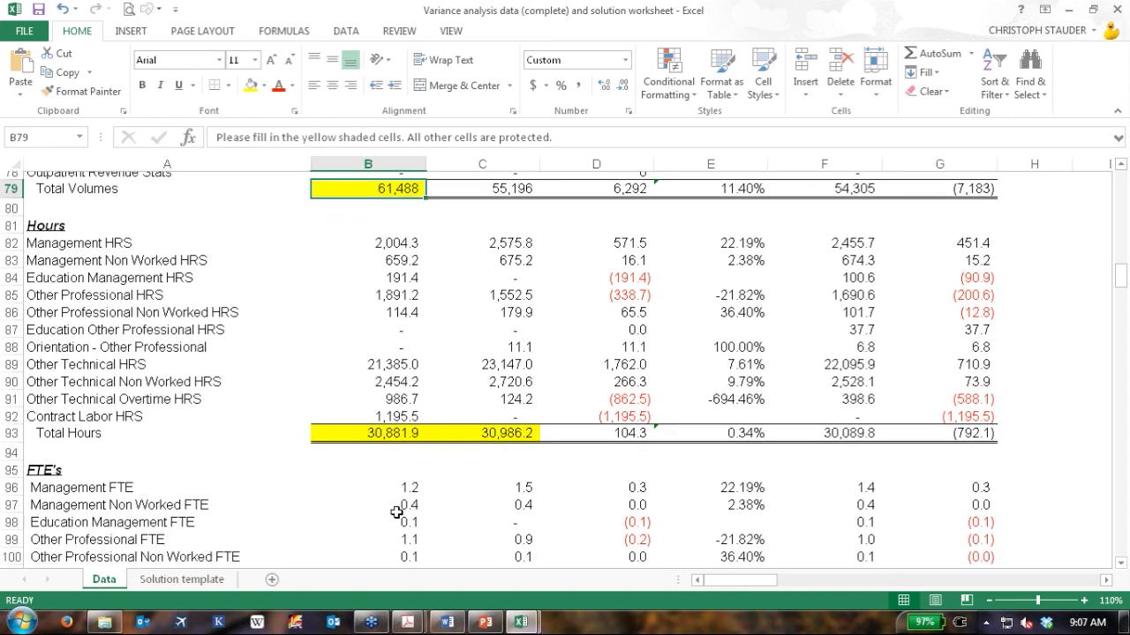
scroll(399, 510, "down", 1)
scroll(406, 457, "down", 2)
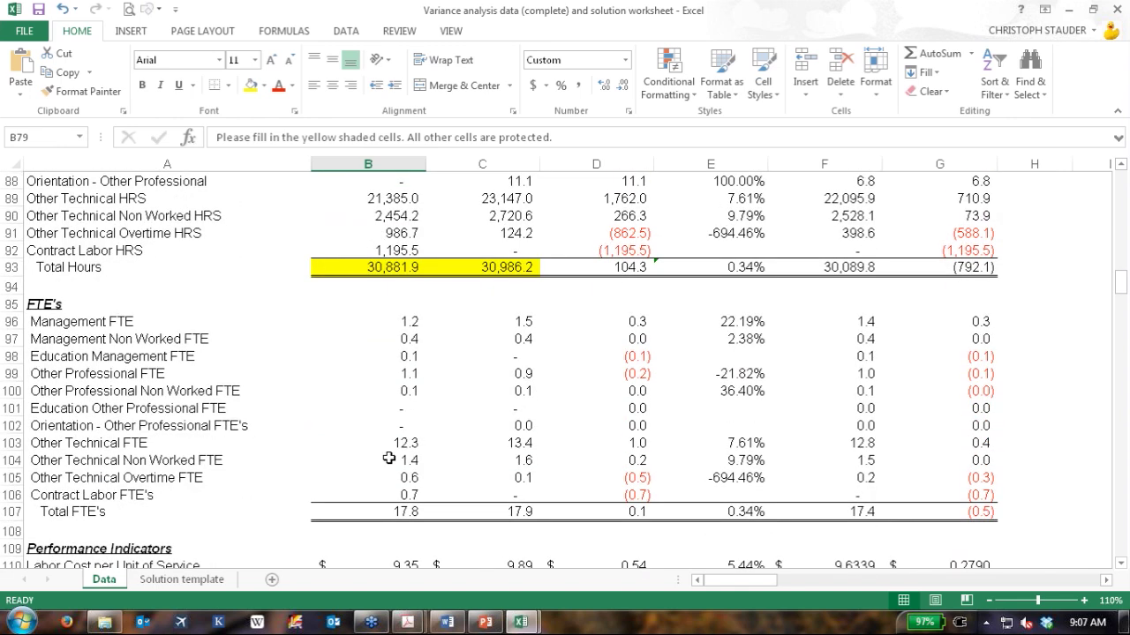
scroll(393, 477, "down", 5)
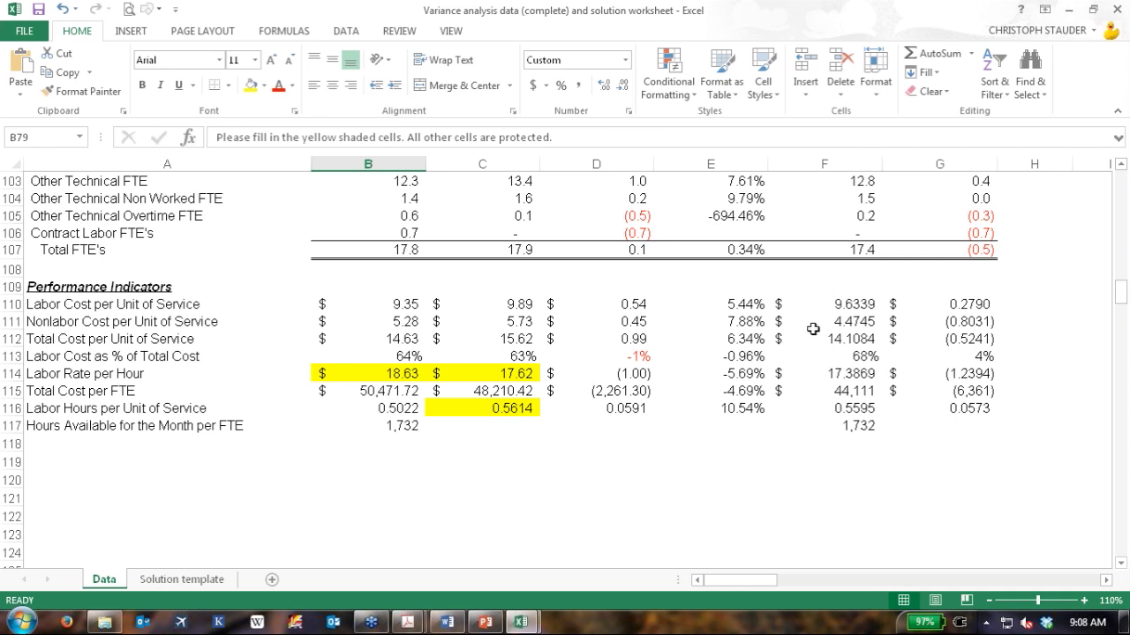
scroll(815, 336, "up", 4)
scroll(816, 337, "up", 10)
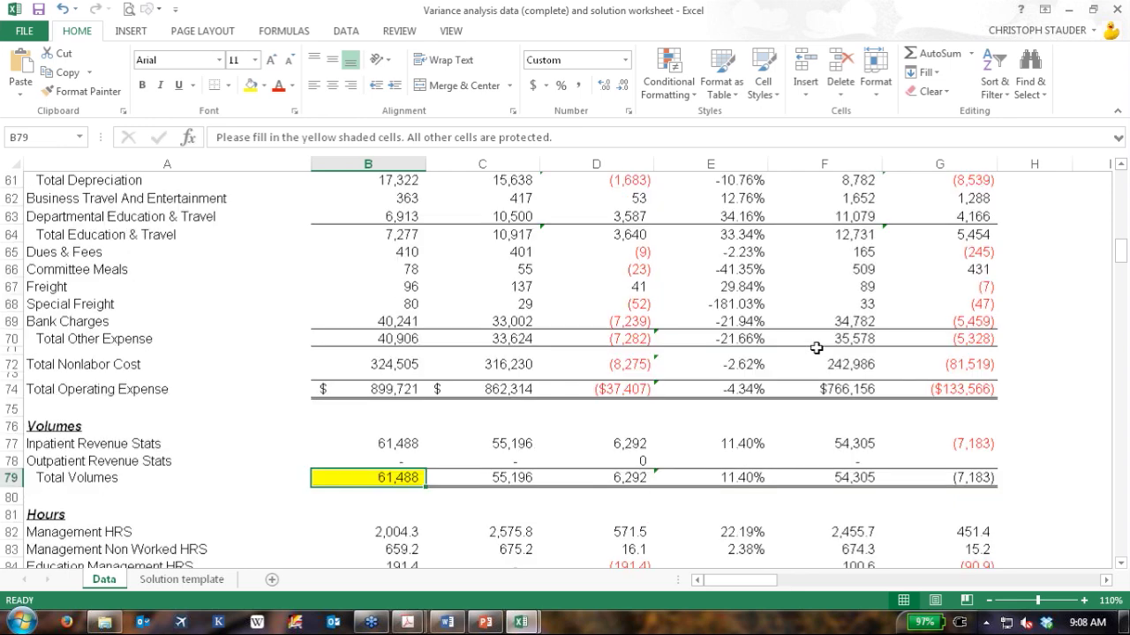
scroll(816, 348, "down", 7)
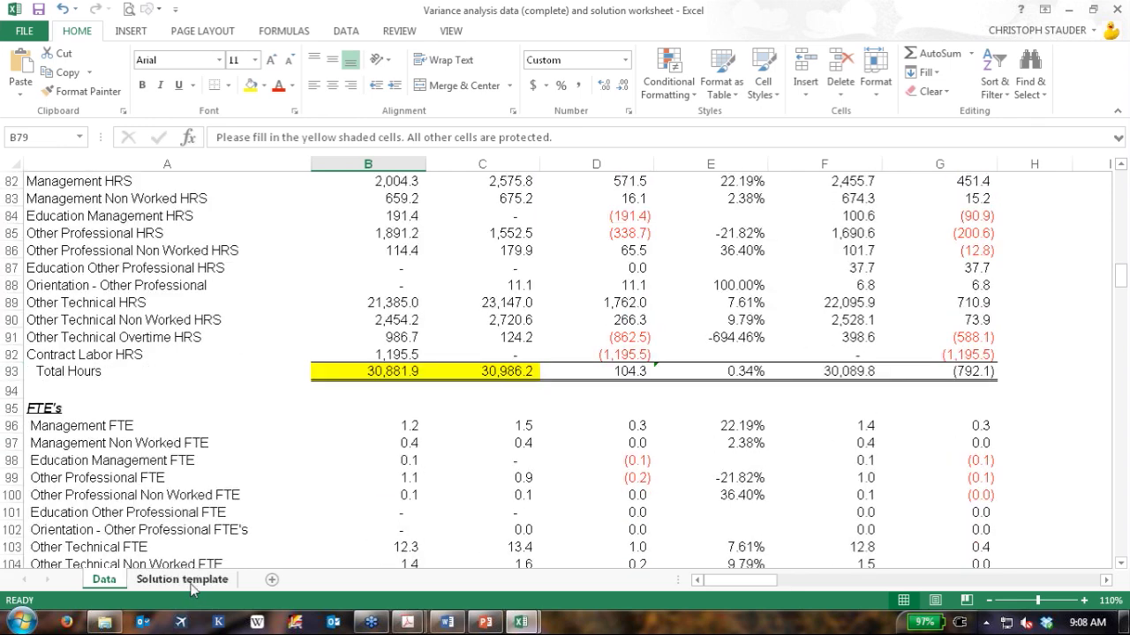
- Review the Solution template's variance sections and rounding note, and compare them with the highlighted Total Labor Cost variance on the Data sheet
left_click(185, 580)
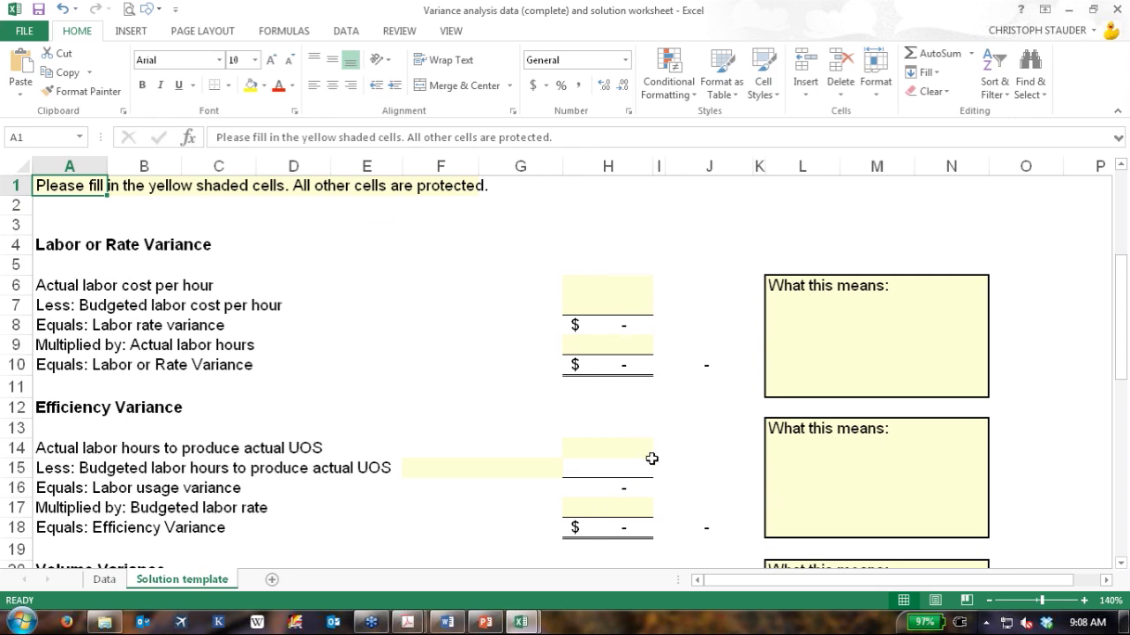
scroll(651, 458, "down", 7)
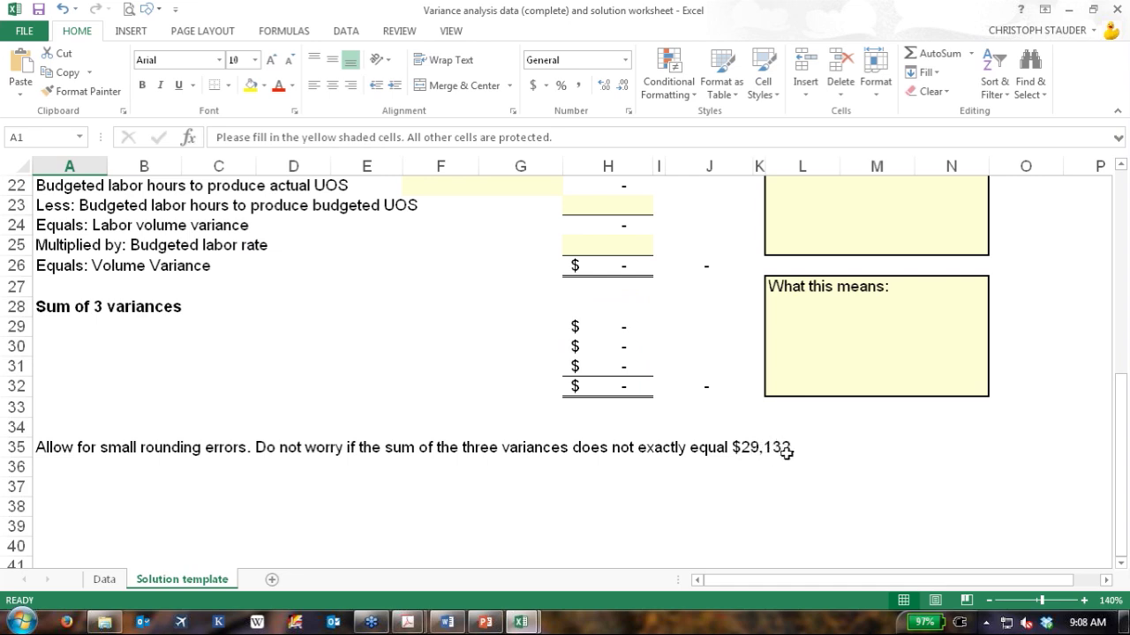
left_click(120, 579)
scroll(530, 432, "up", 5)
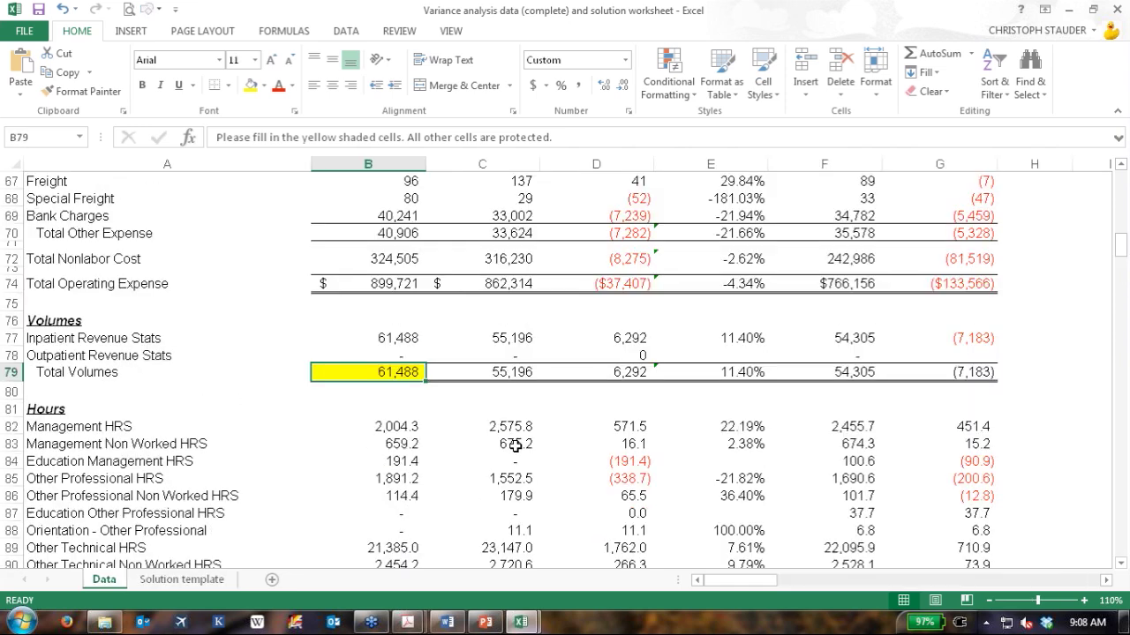
scroll(515, 447, "up", 18)
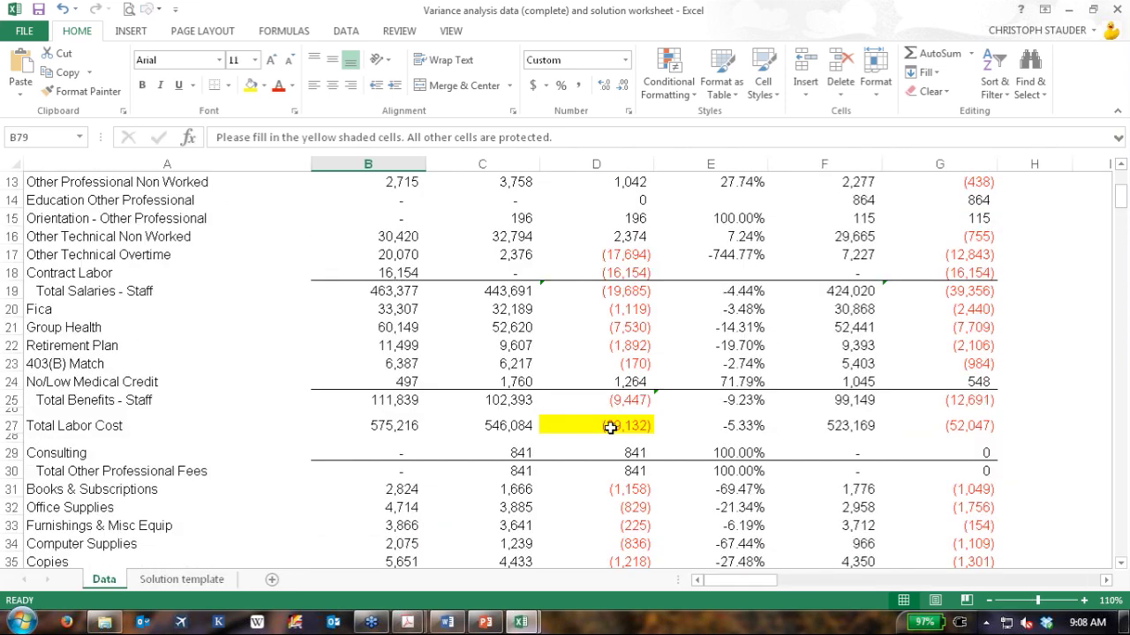
- Review the highlighted source figures on the Data sheet and select the actual and budget Labor Rate per Hour cells, B114:C114
scroll(530, 499, "down", 10)
scroll(527, 498, "down", 8)
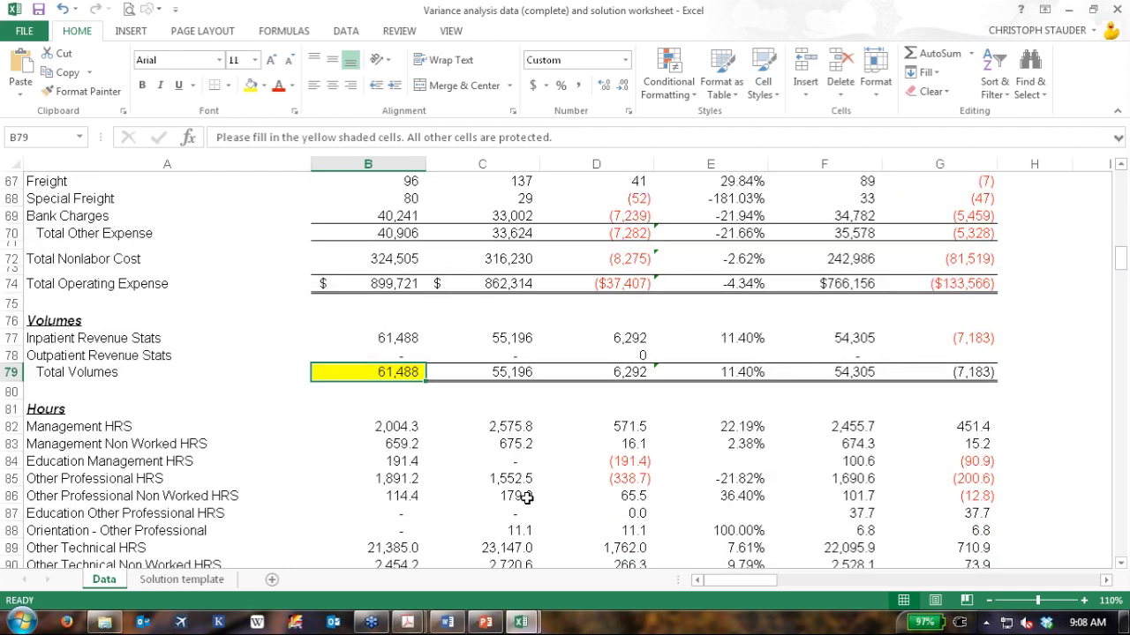
scroll(527, 498, "down", 6)
scroll(529, 484, "down", 7)
left_click_drag(387, 320, 512, 320)
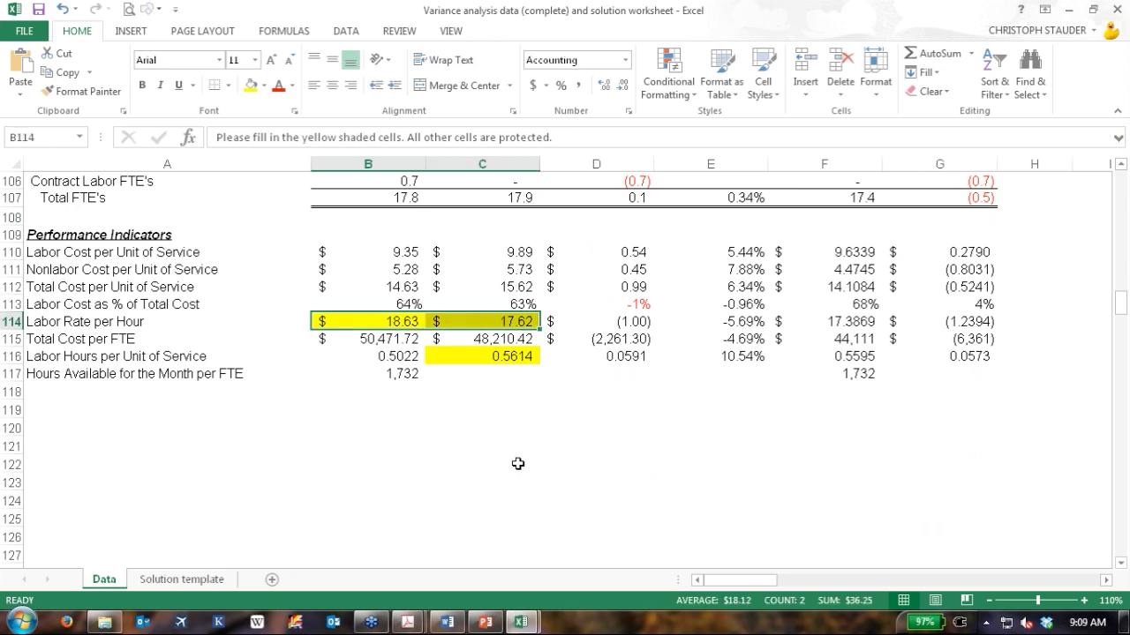
- Return to the Solution template sheet and review the Labor or Rate Variance and Efficiency Variance input cells
left_click(193, 584)
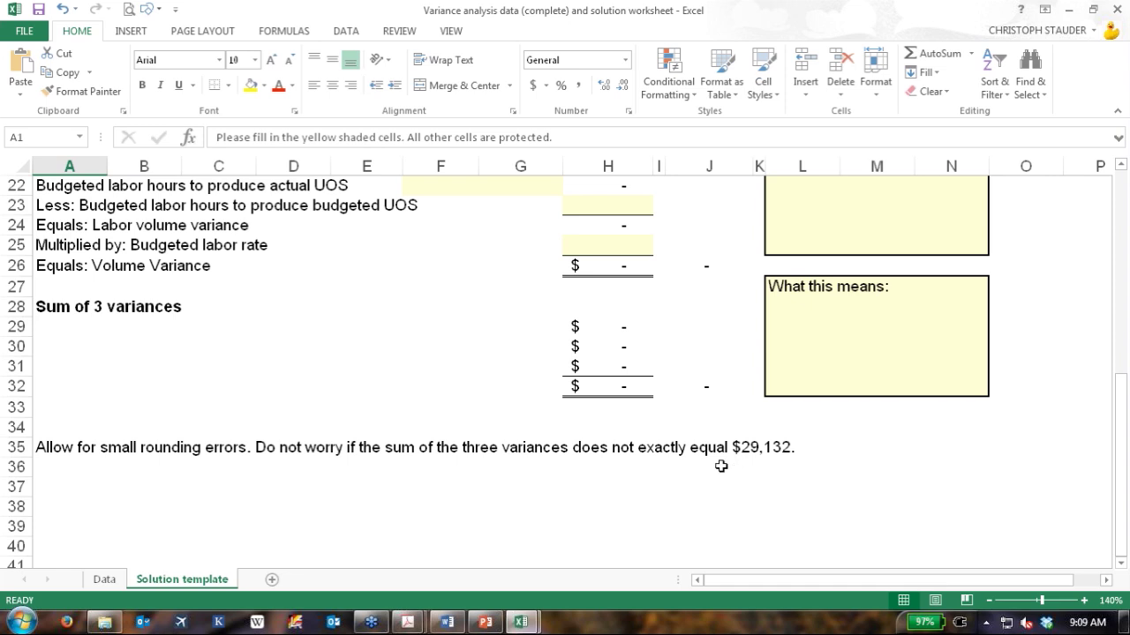
scroll(720, 466, "up", 6)
scroll(720, 467, "up", 1)
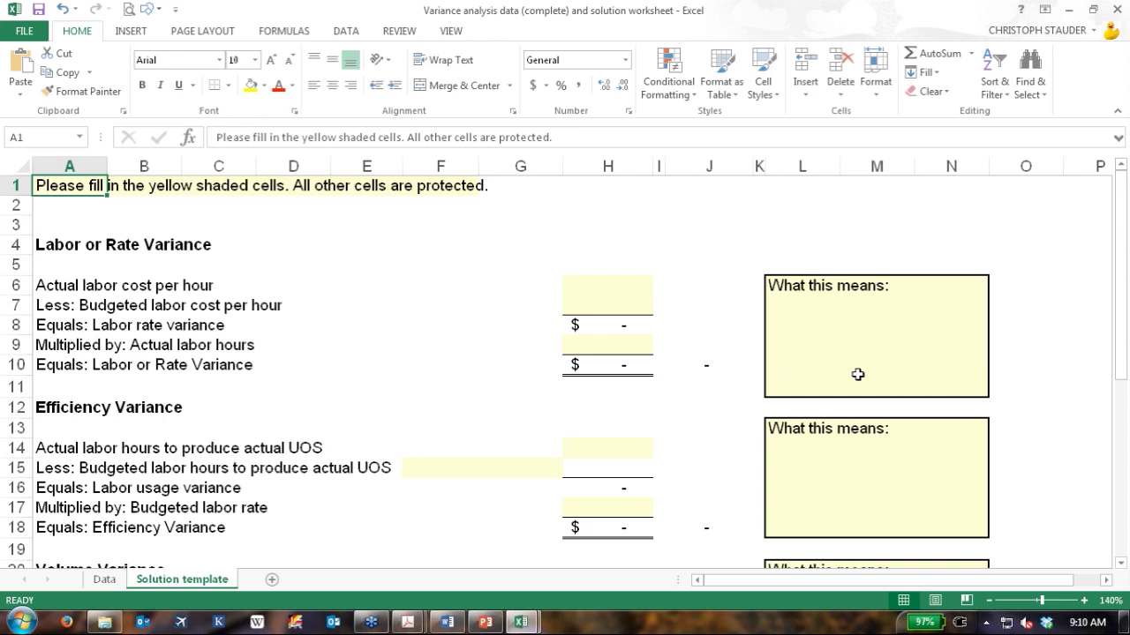
- Switch to "18 chapter certification practicum complete.pdf" in Adobe Acrobat Pro and find the Variance Analysis Case Study answer key on page 367
left_click(408, 623)
left_click(327, 543)
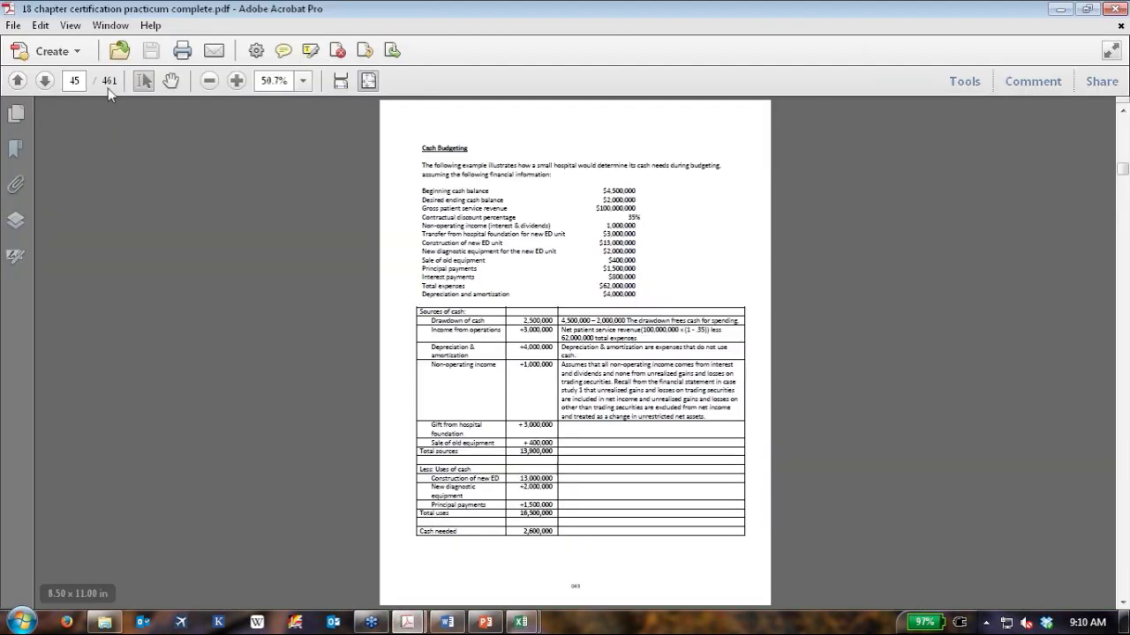
left_click(77, 81)
type("365")
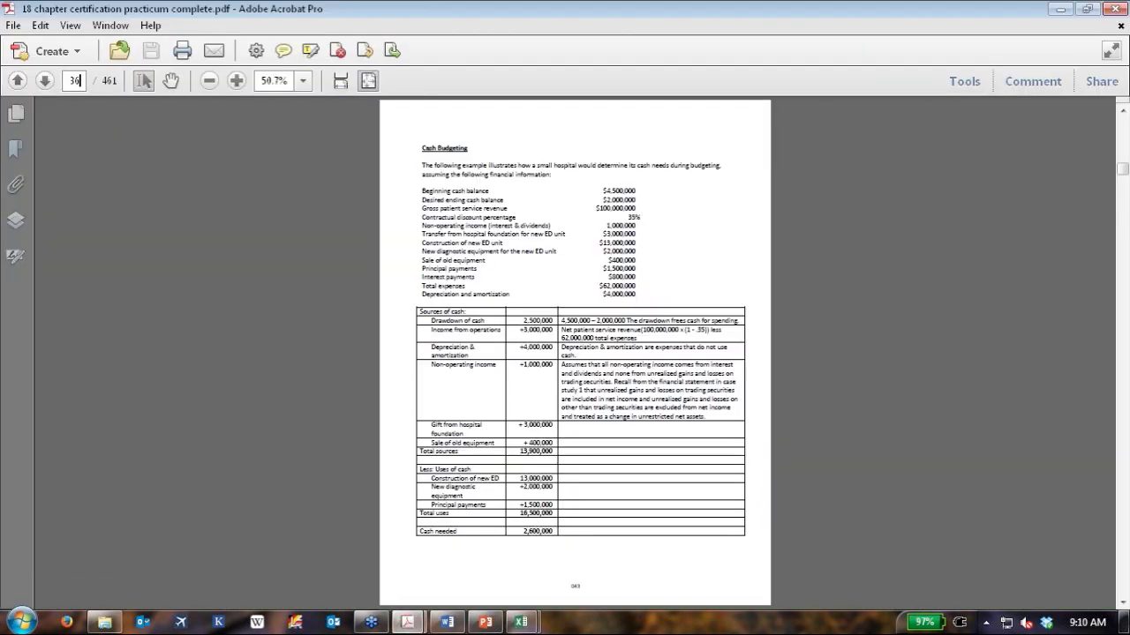
key("Return")
scroll(365, 252, "down", 4)
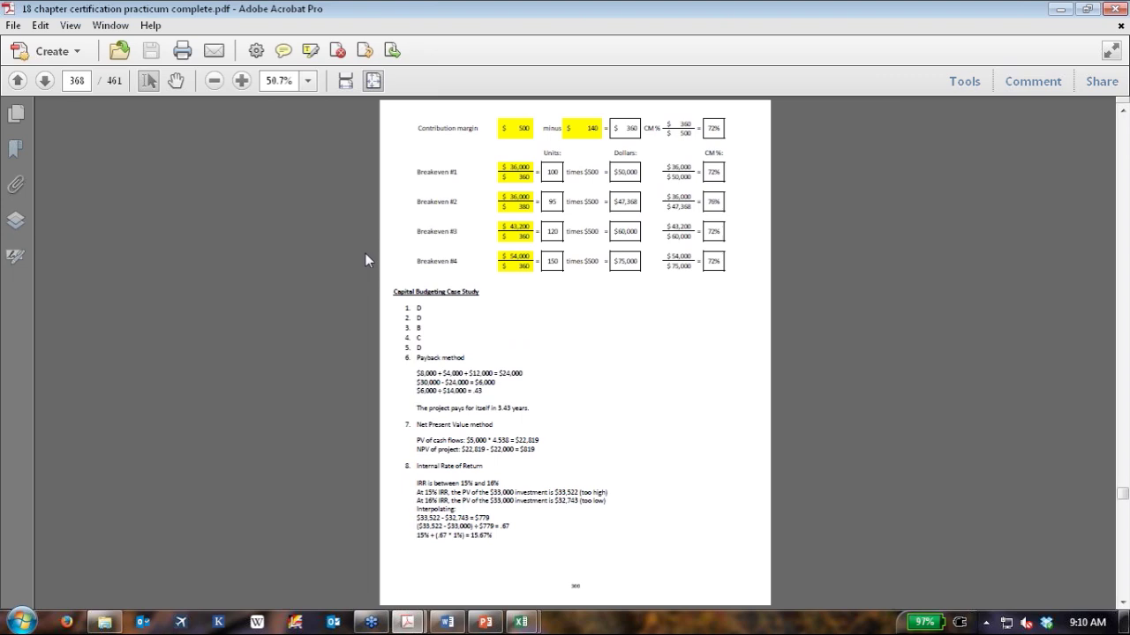
scroll(415, 295, "up", 3)
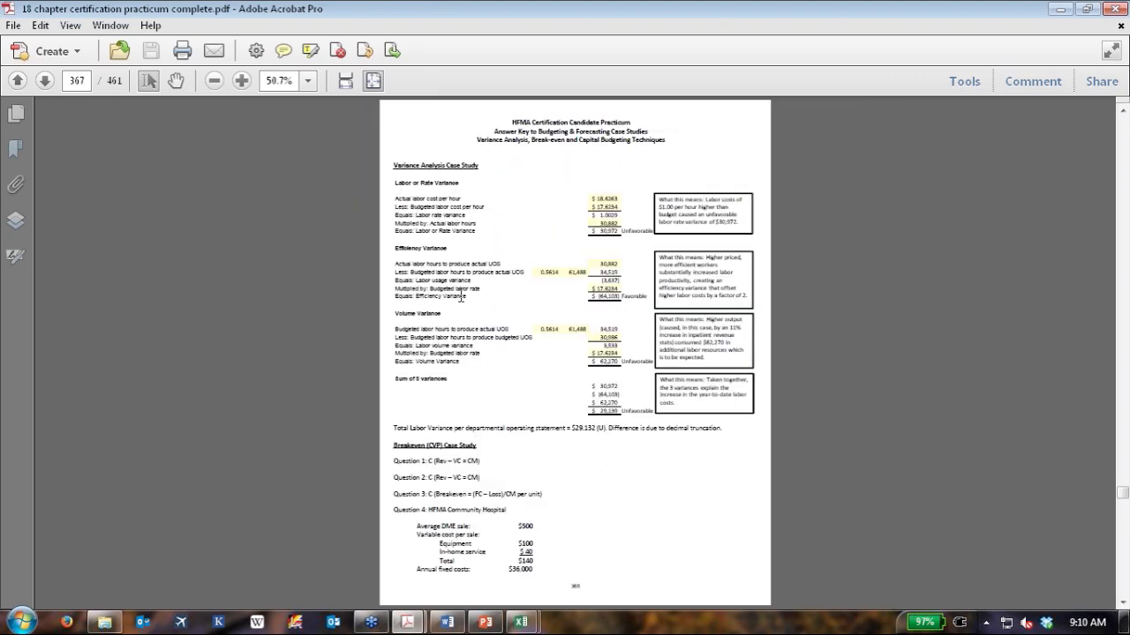
- Examine the Labor or Rate Variance and Efficiency Variance calculations in the answer key, selecting the result amount of each
left_click(345, 80)
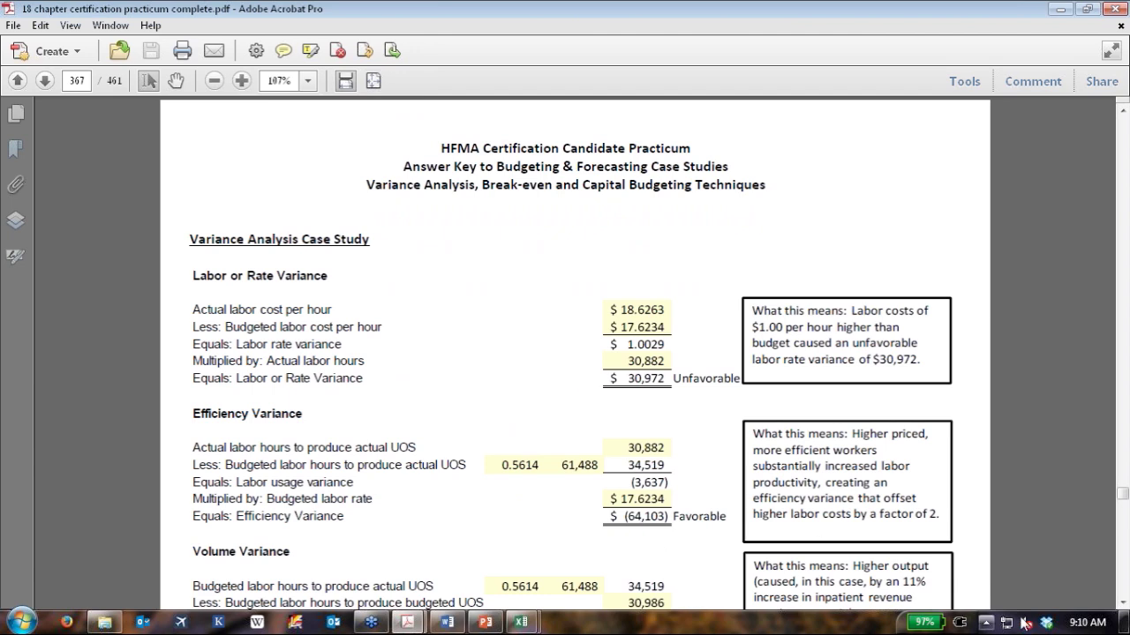
left_click(242, 82)
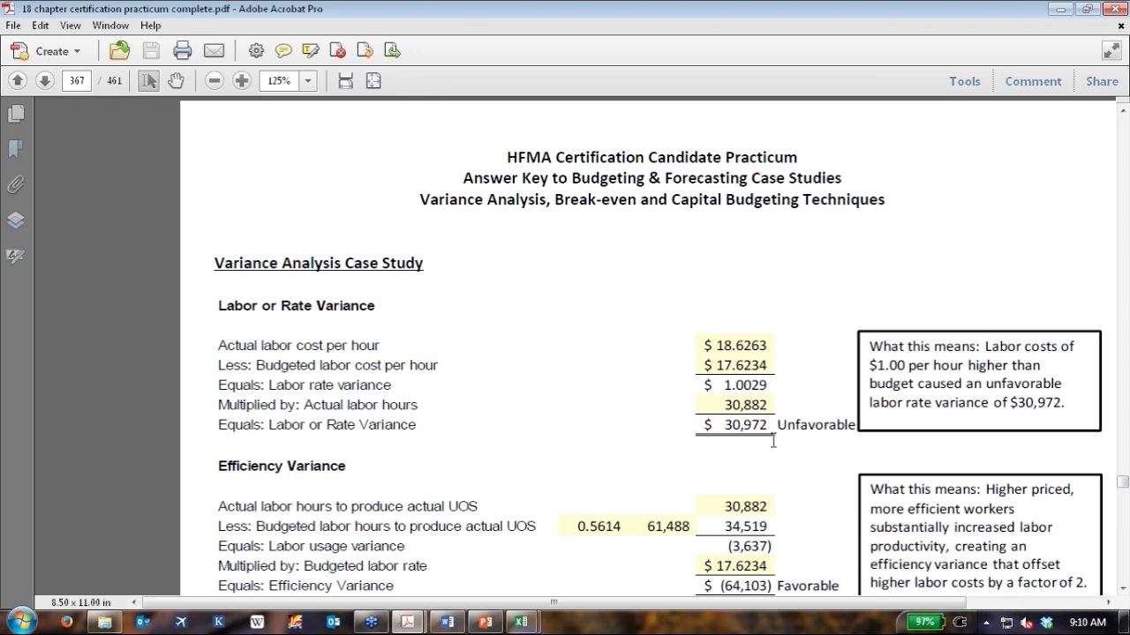
scroll(773, 447, "down", 1)
scroll(776, 449, "down", 1)
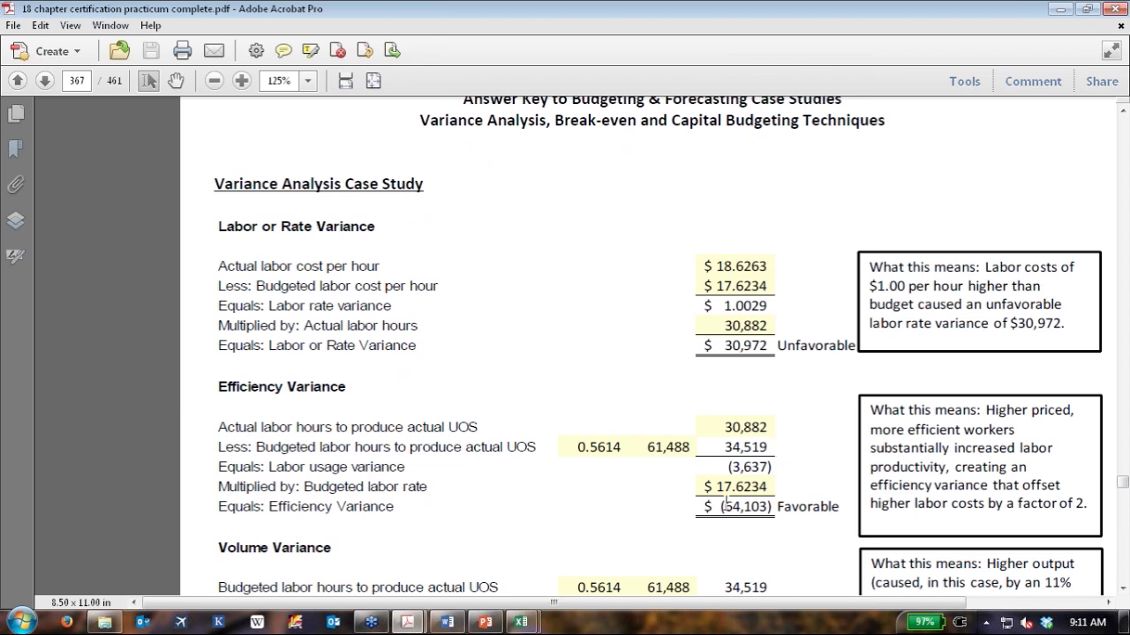
left_click_drag(719, 506, 774, 507)
left_click_drag(730, 345, 768, 345)
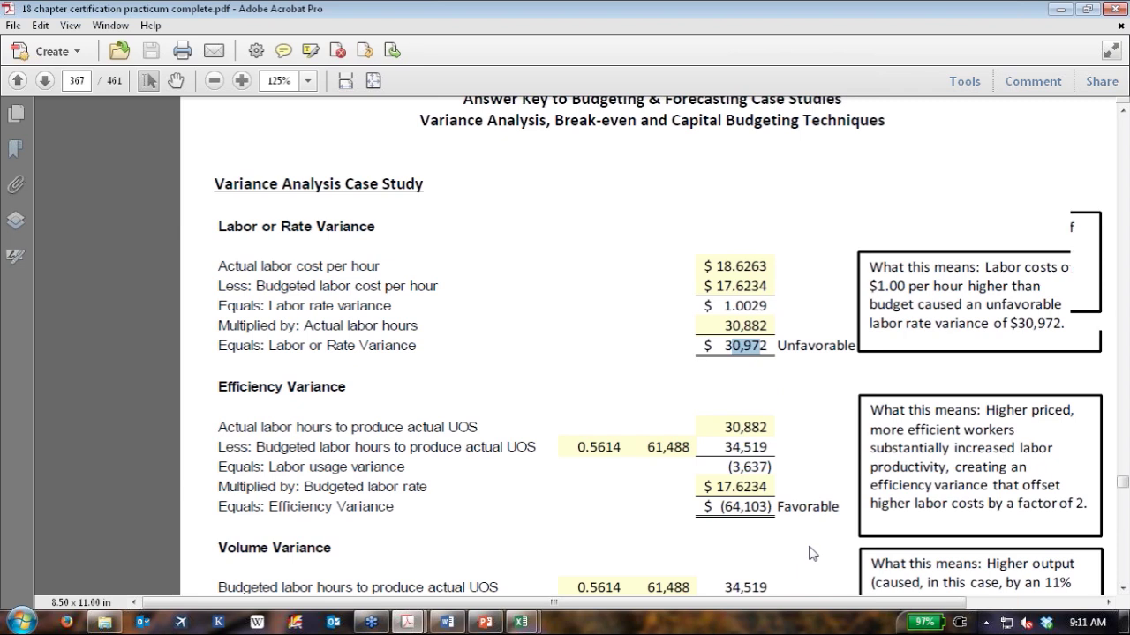
- Examine the Volume Variance and Sum of 3 variances sections, selecting the Volume Variance amount and the Unfavorable label beside the sum
scroll(812, 554, "down", 2)
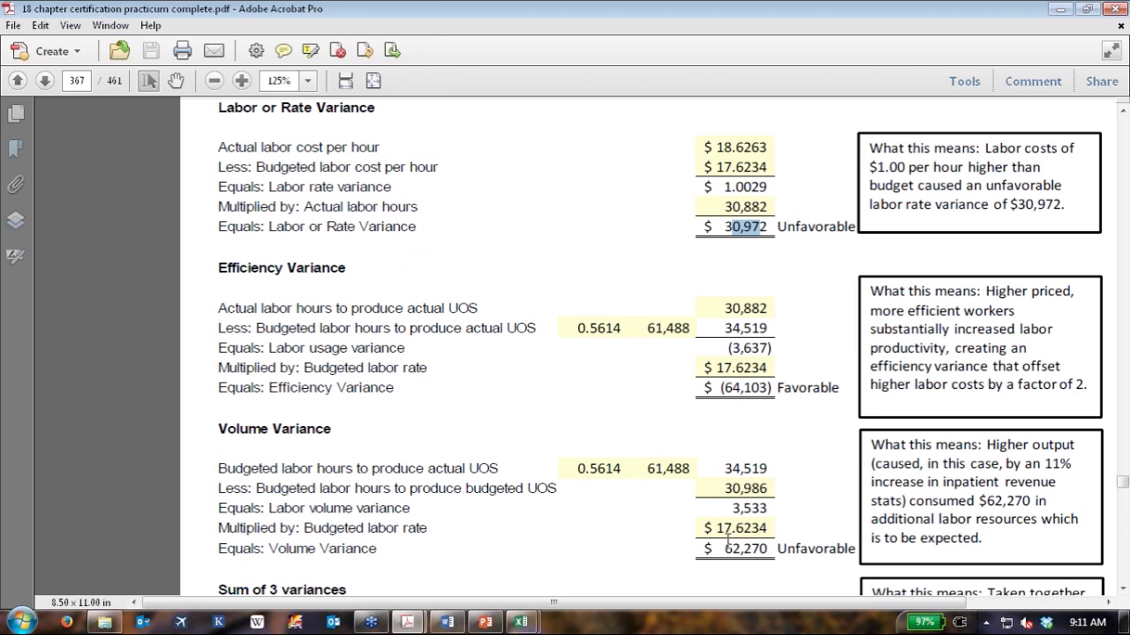
left_click_drag(725, 548, 766, 551)
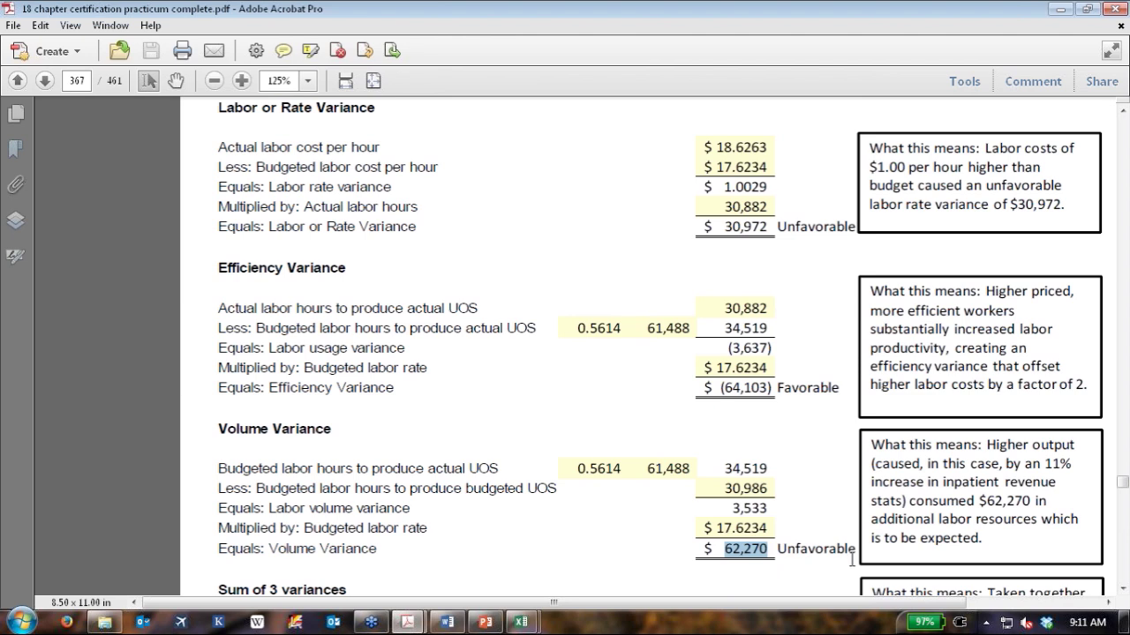
scroll(851, 549, "down", 4)
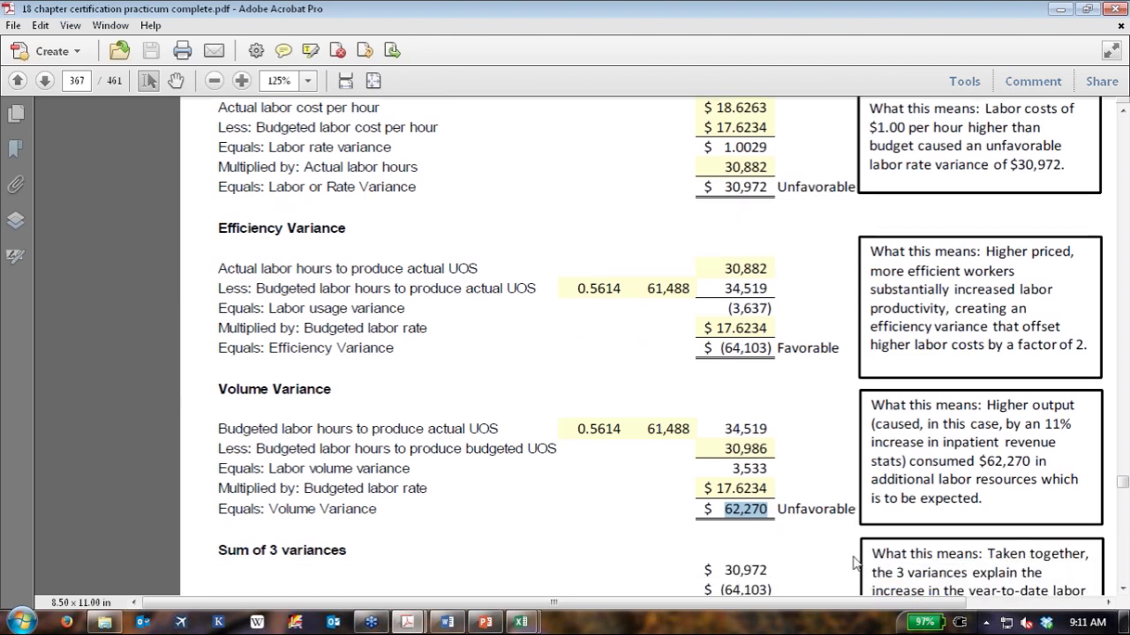
left_click_drag(776, 511, 857, 528)
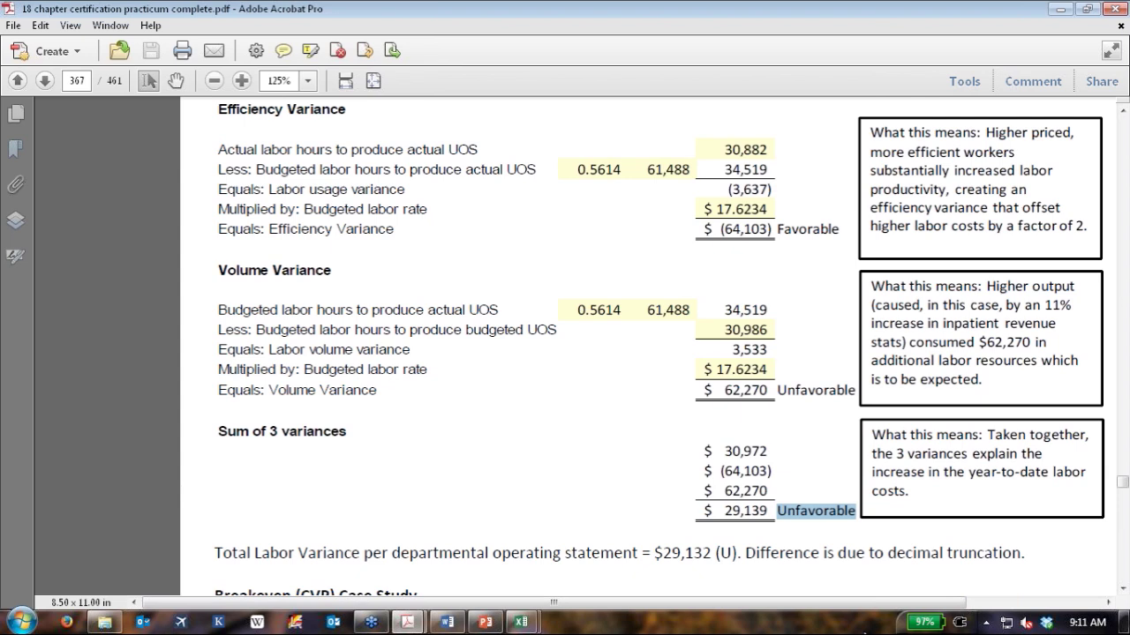
scroll(897, 609, "up", 3)
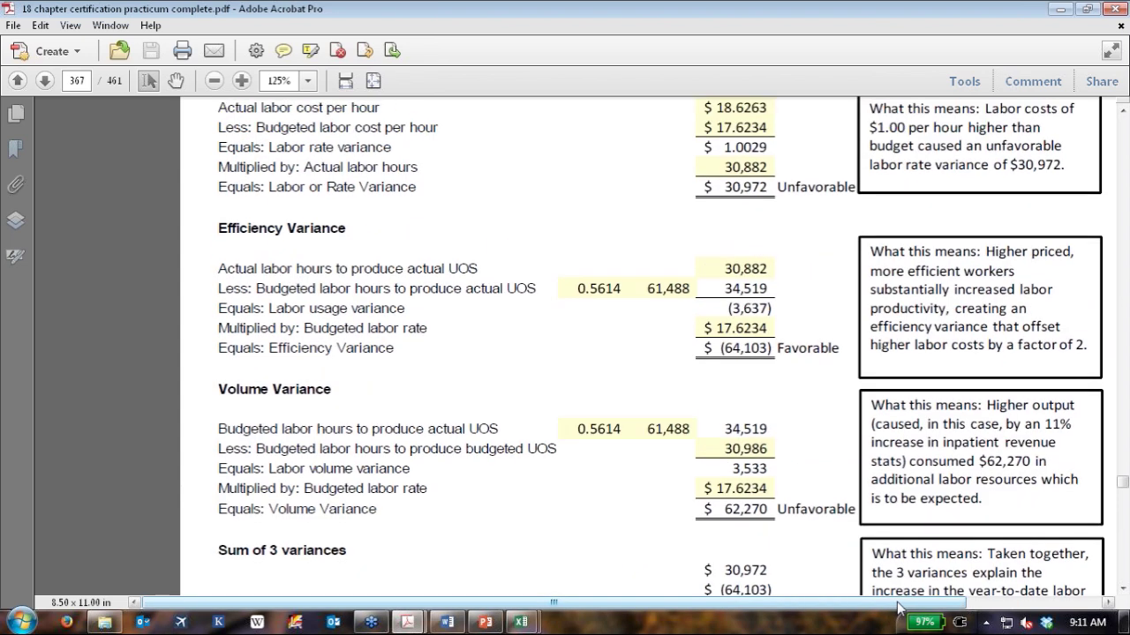
- Switch from the answer key to the Webinar Polling Questions document in Word
left_click(84, 79)
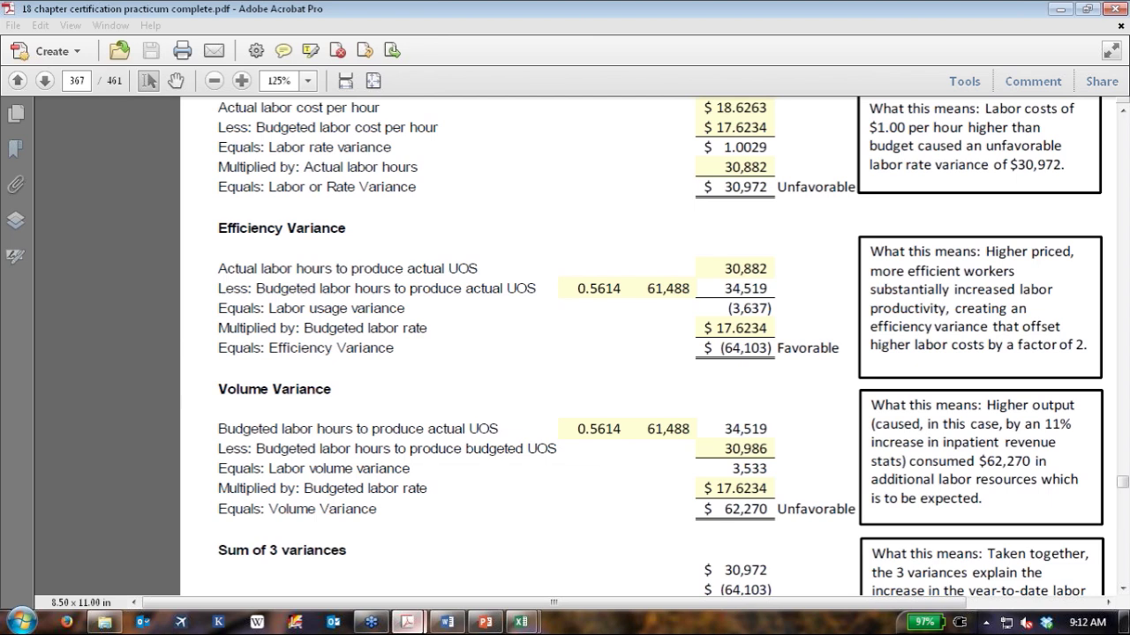
mouse_move(410, 623)
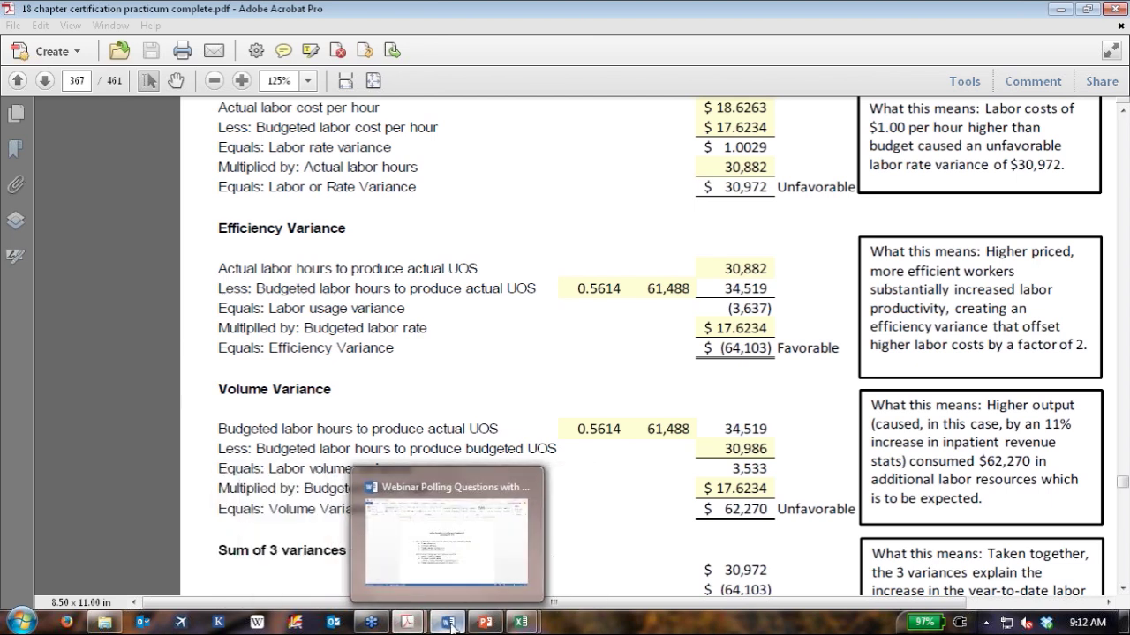
left_click(519, 516)
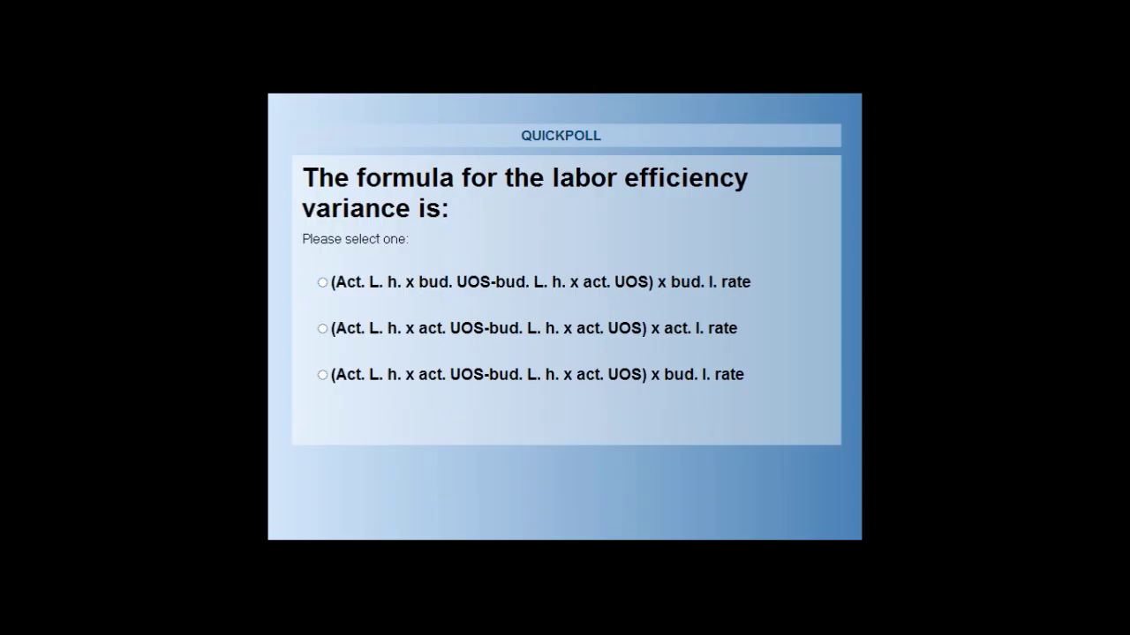